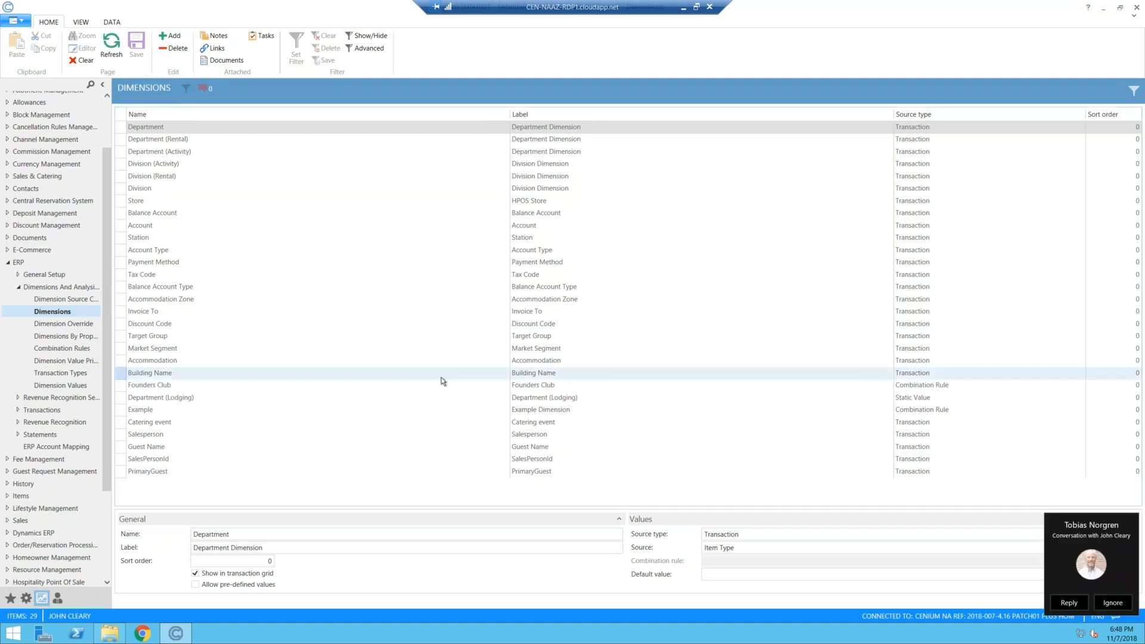
Dismiss the incoming chat notification and add a new static-value dimension with a default value of 500.
left_click(1126, 603)
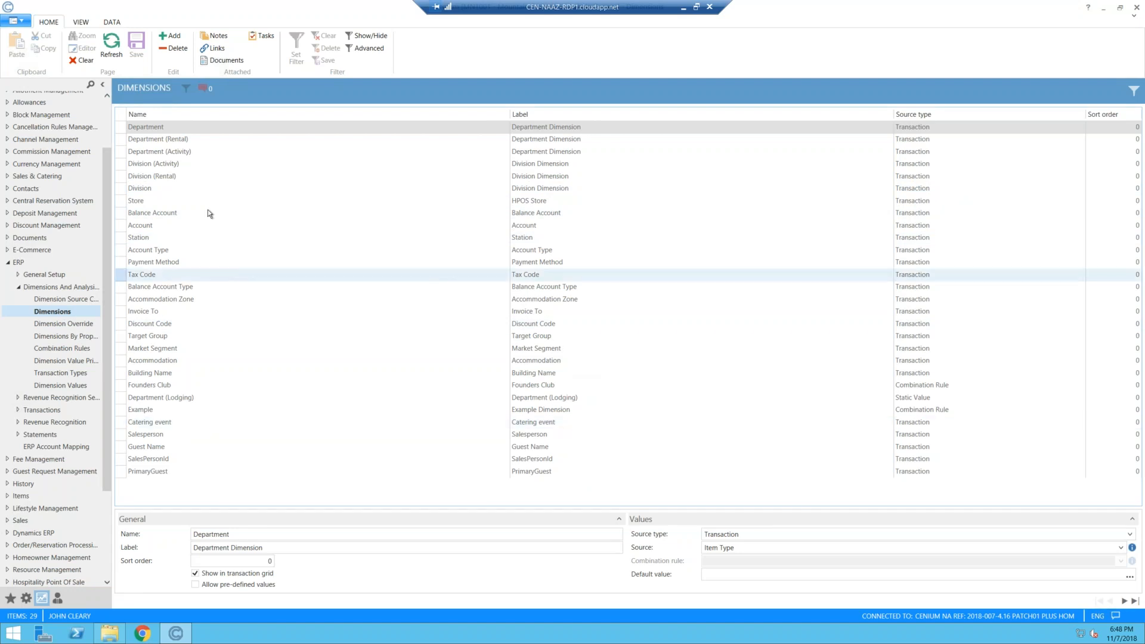
left_click(171, 37)
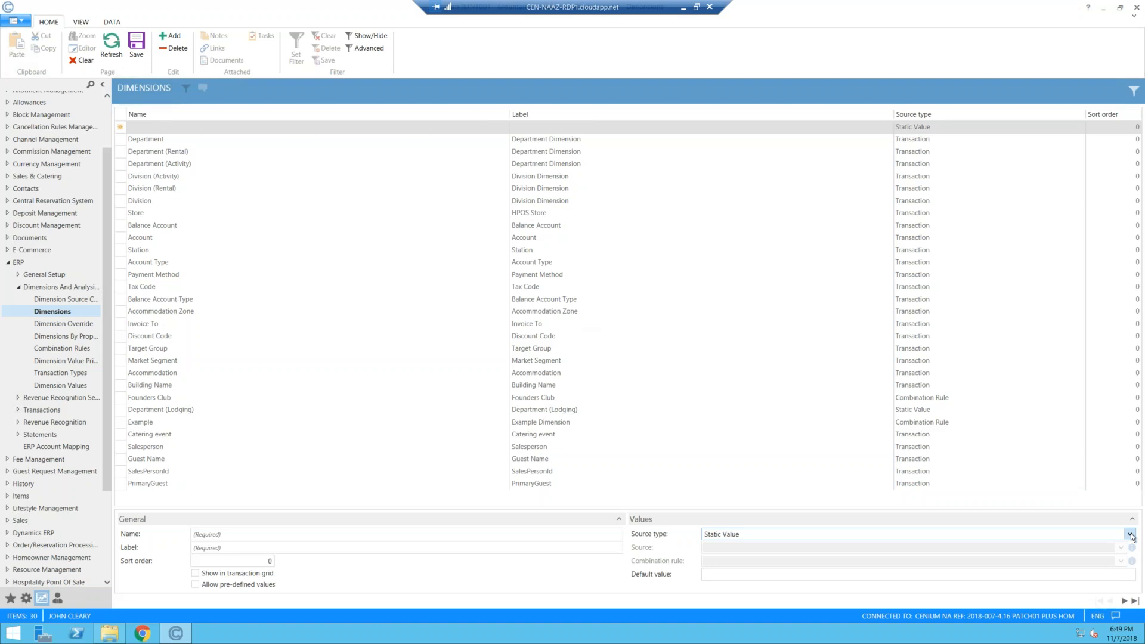
left_click(903, 579)
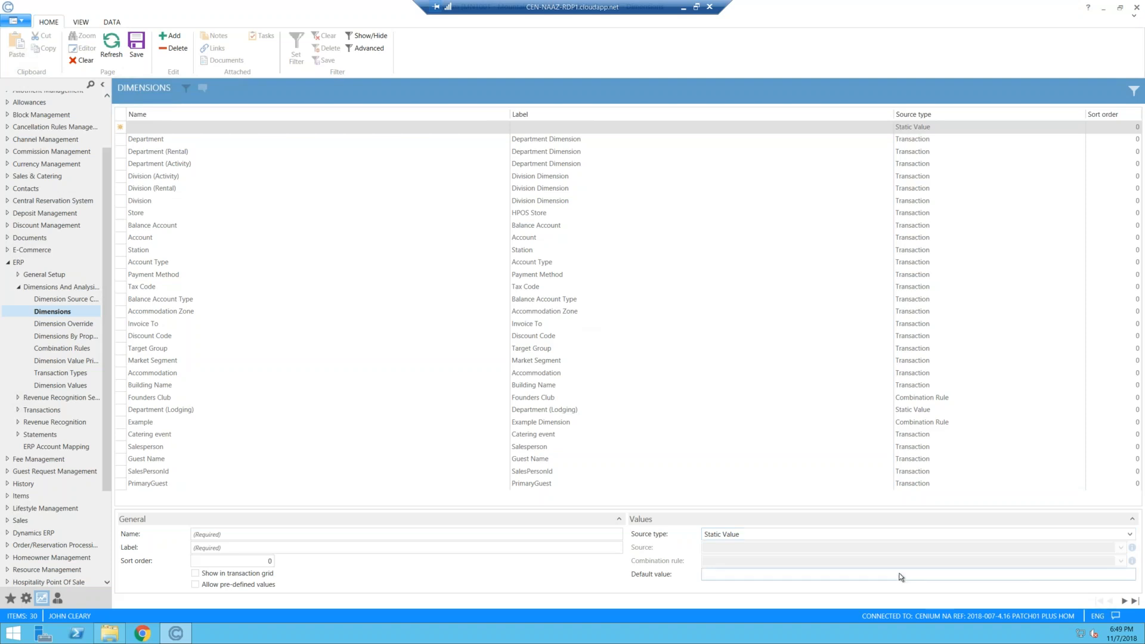
type("500")
Switch the new dimension's source type to Transaction and then to Combination Rule.
left_click(1131, 536)
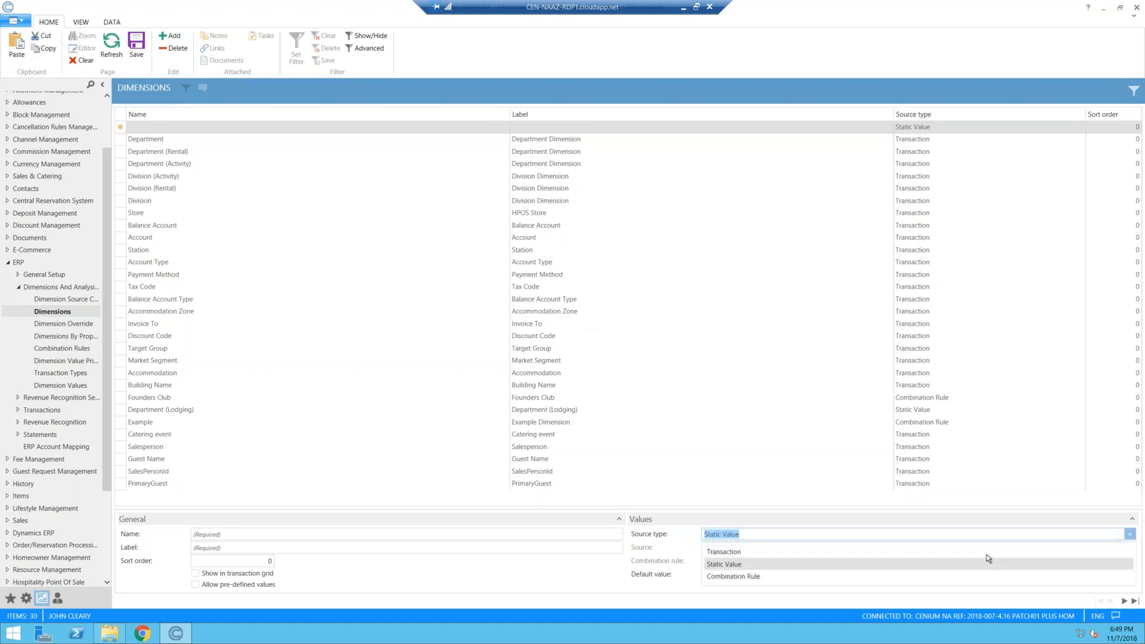
left_click(878, 553)
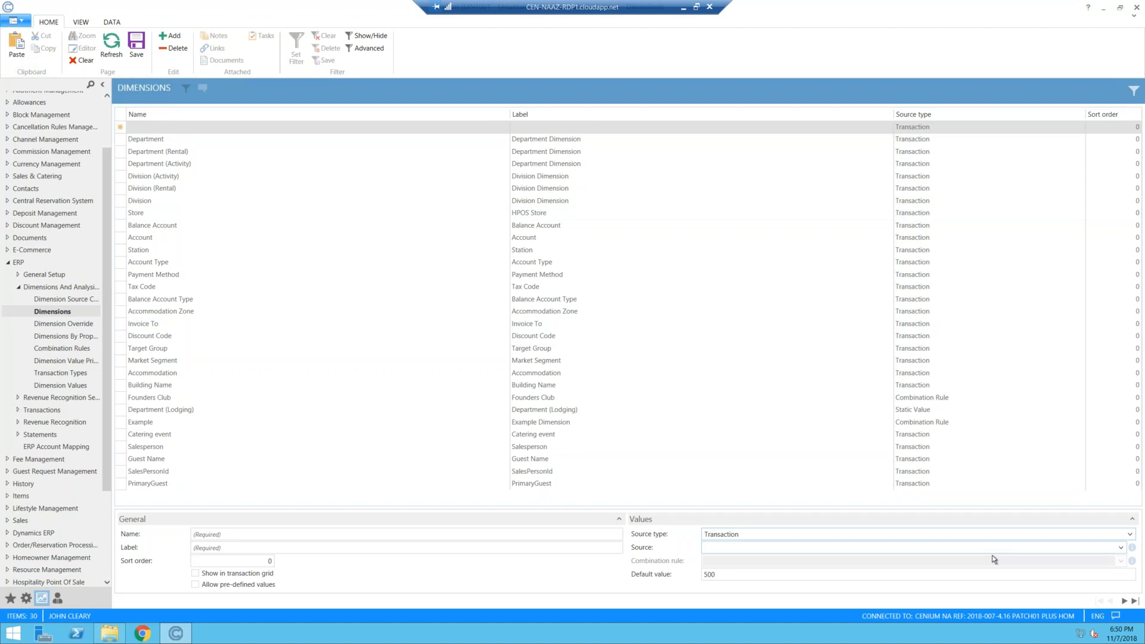
left_click(1129, 535)
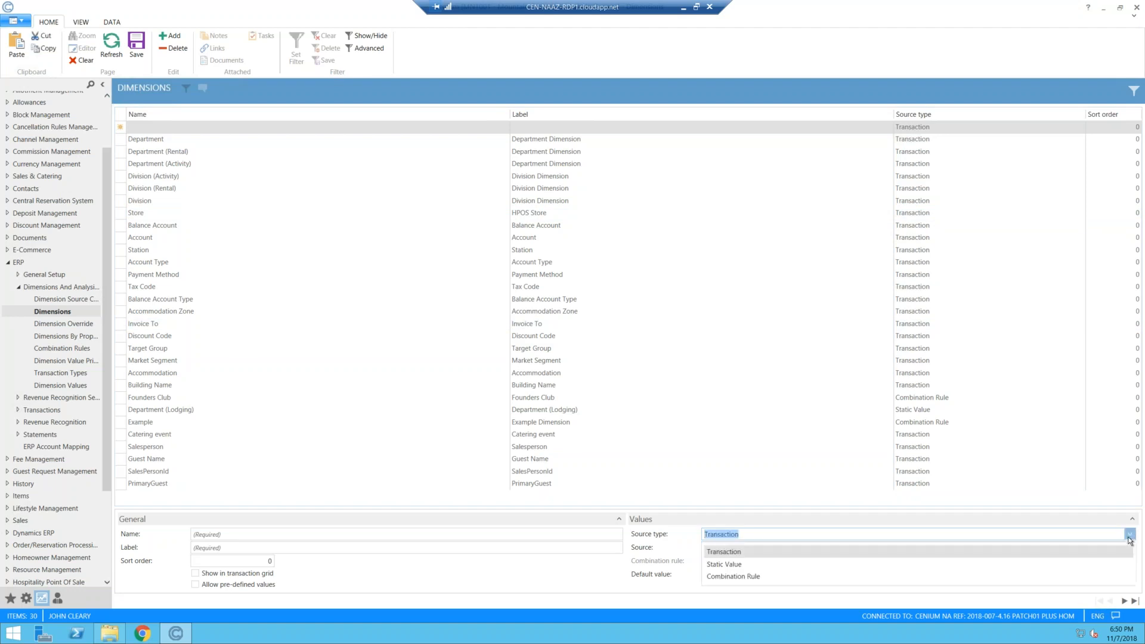
left_click(760, 577)
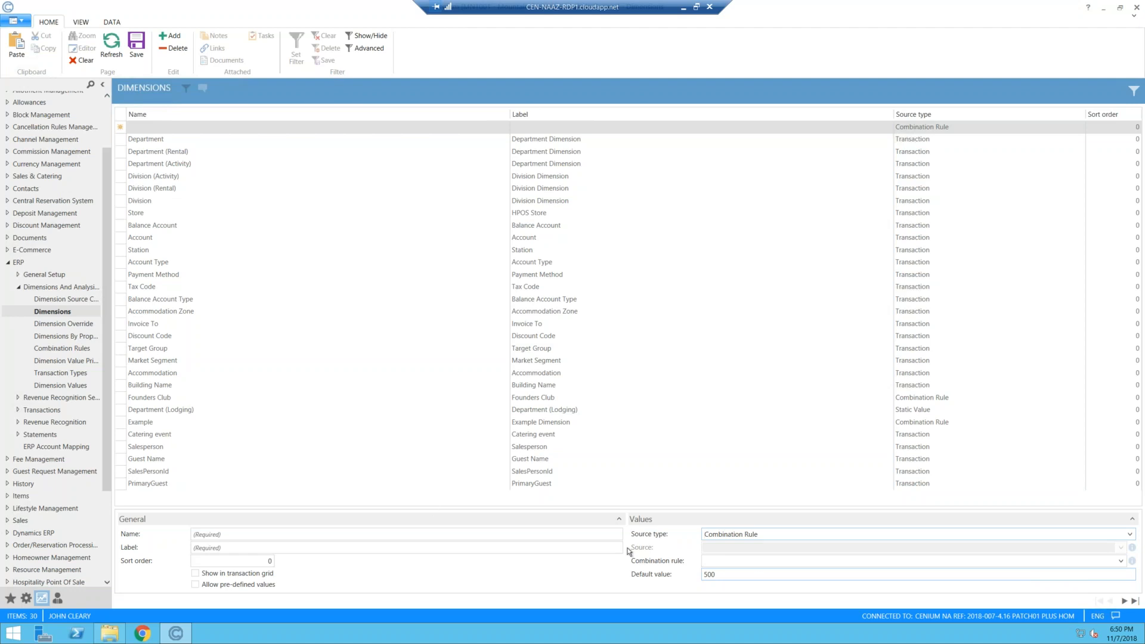
View the existing Salesperson dimension, and open the detail statement templates under Statements setup, discarding the unsaved dimension.
left_click(176, 448)
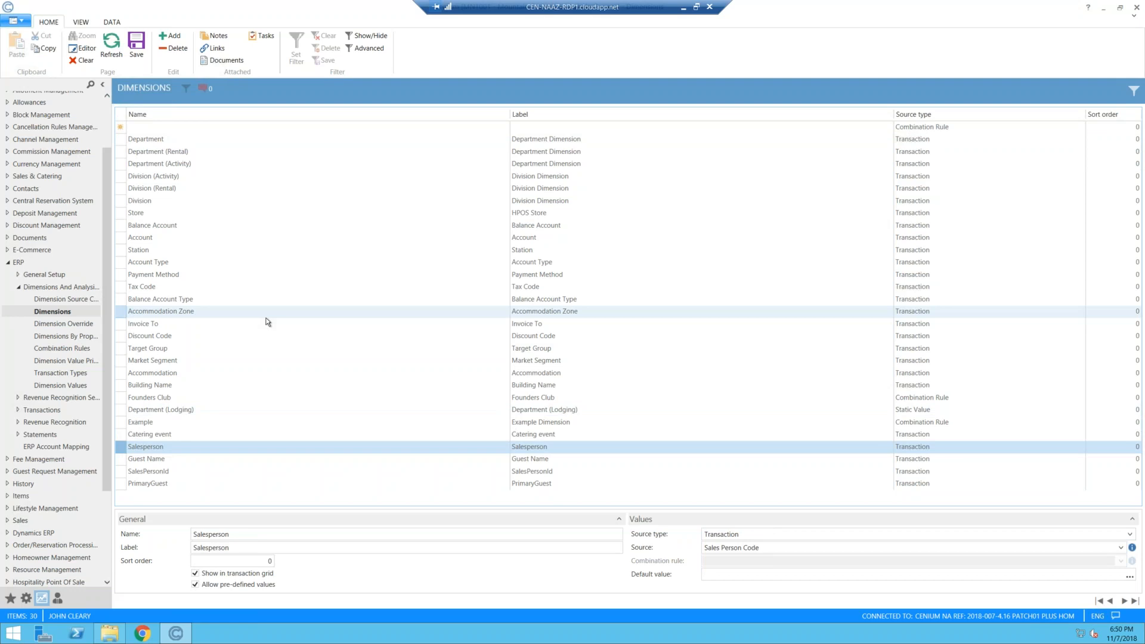
left_click(18, 287)
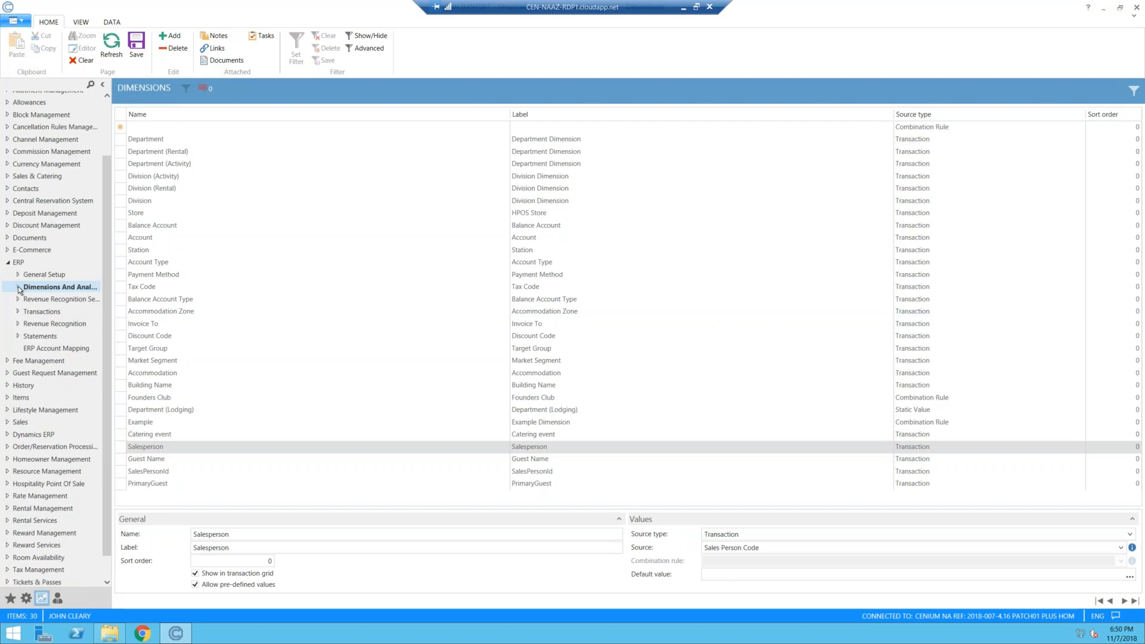
left_click(18, 337)
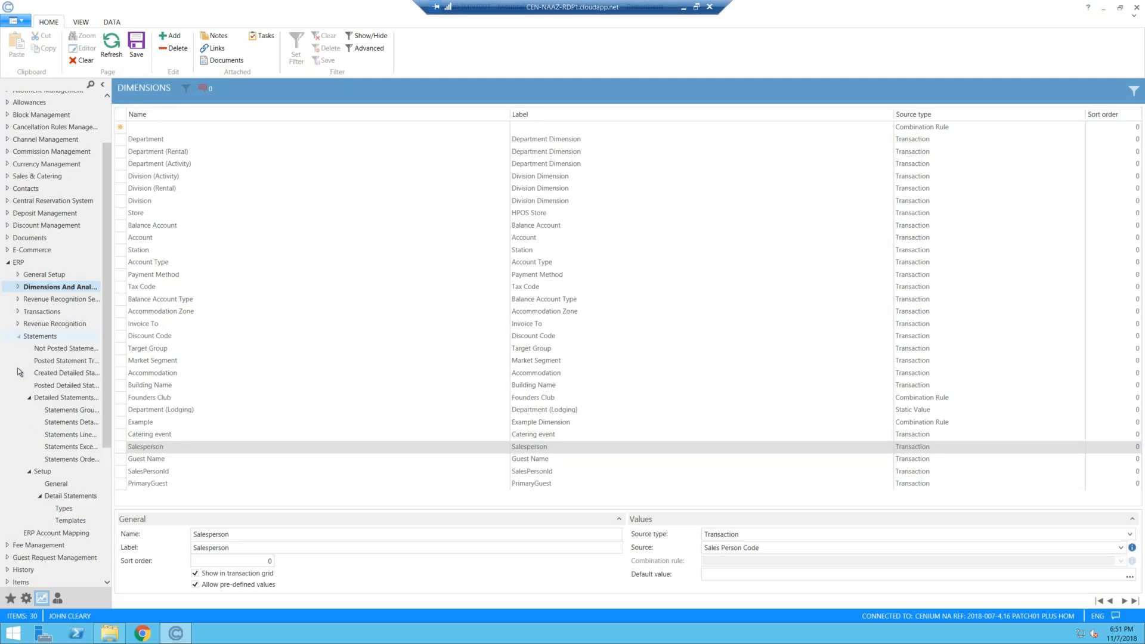
left_click(69, 523)
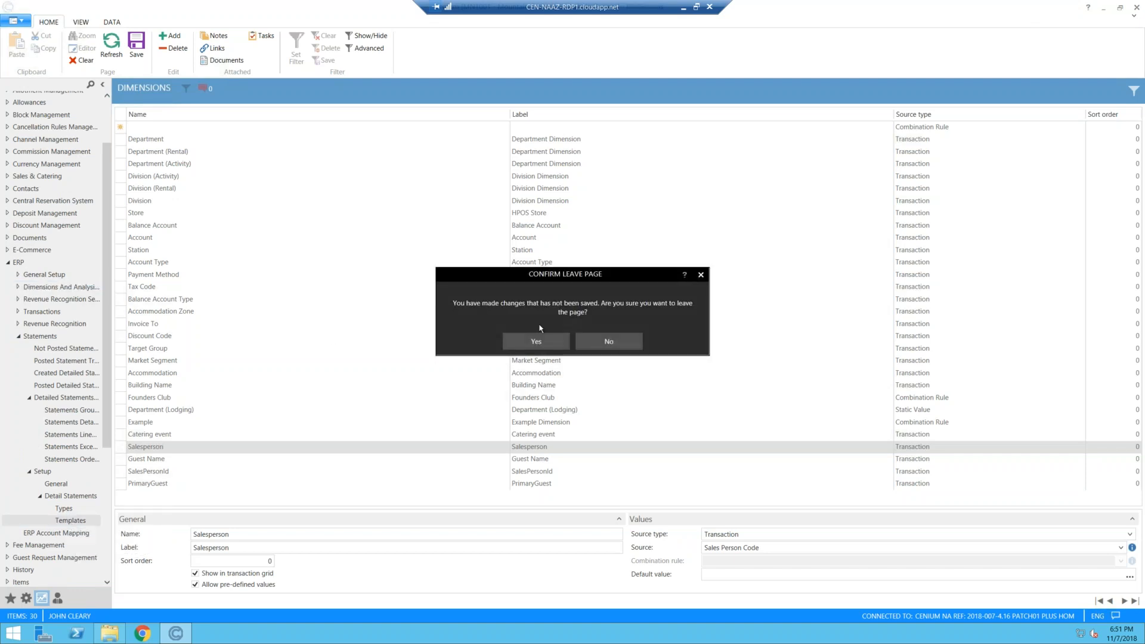
left_click(539, 338)
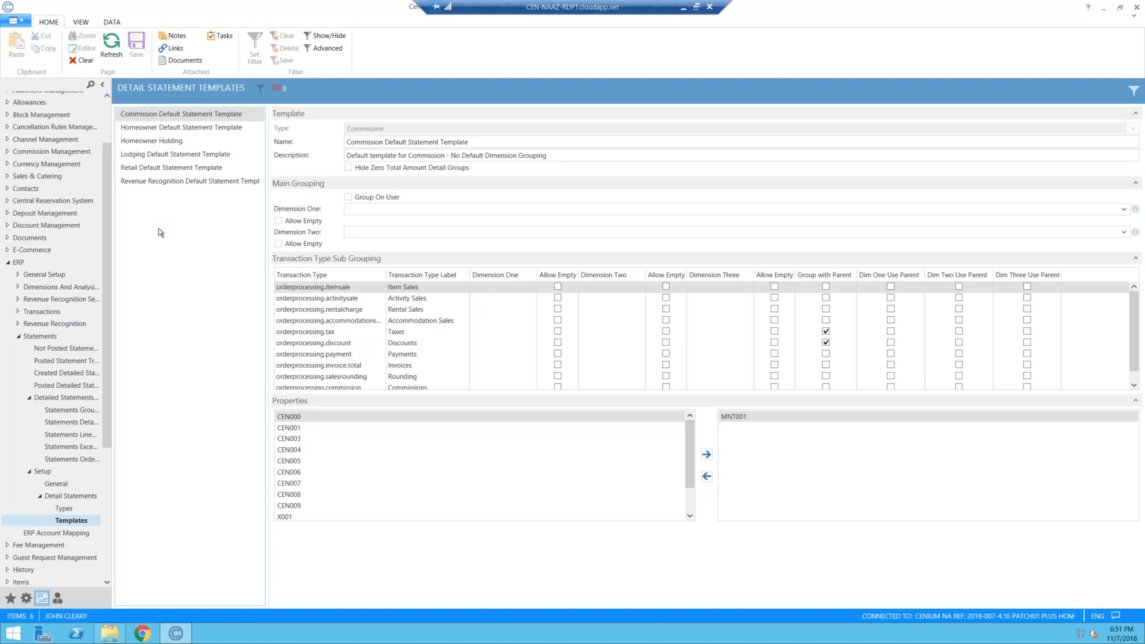
In the Lodging Default Statement Template, set the Item Sales sub grouping's Dimension Two to Department and Dimension Three to Division.
left_click(155, 156)
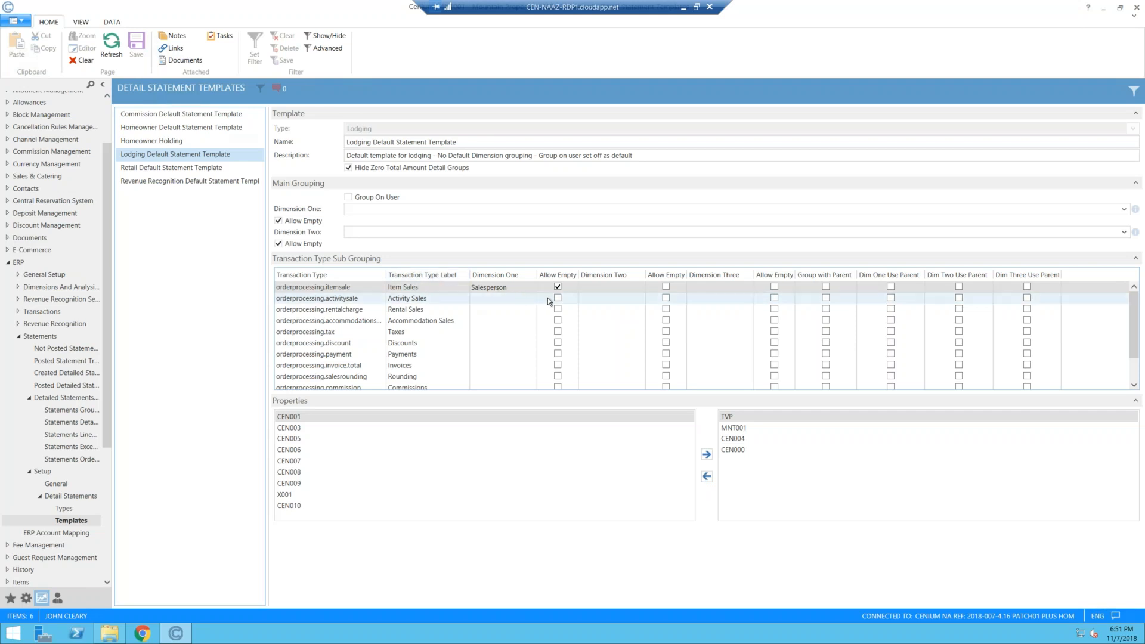
left_click(609, 291)
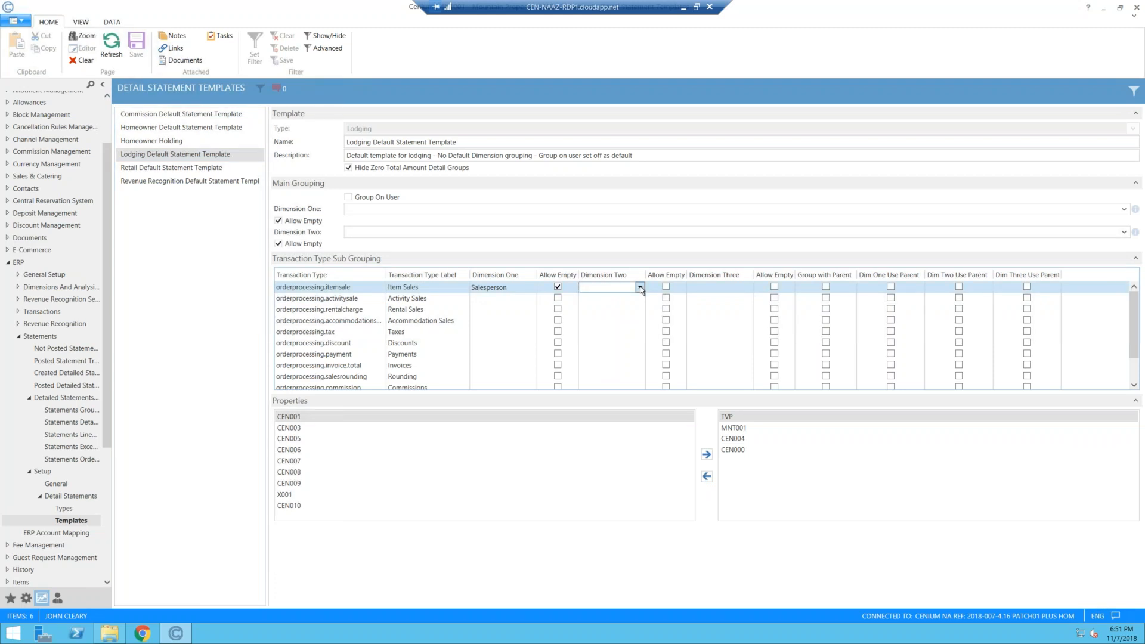
left_click(640, 288)
left_click(623, 299)
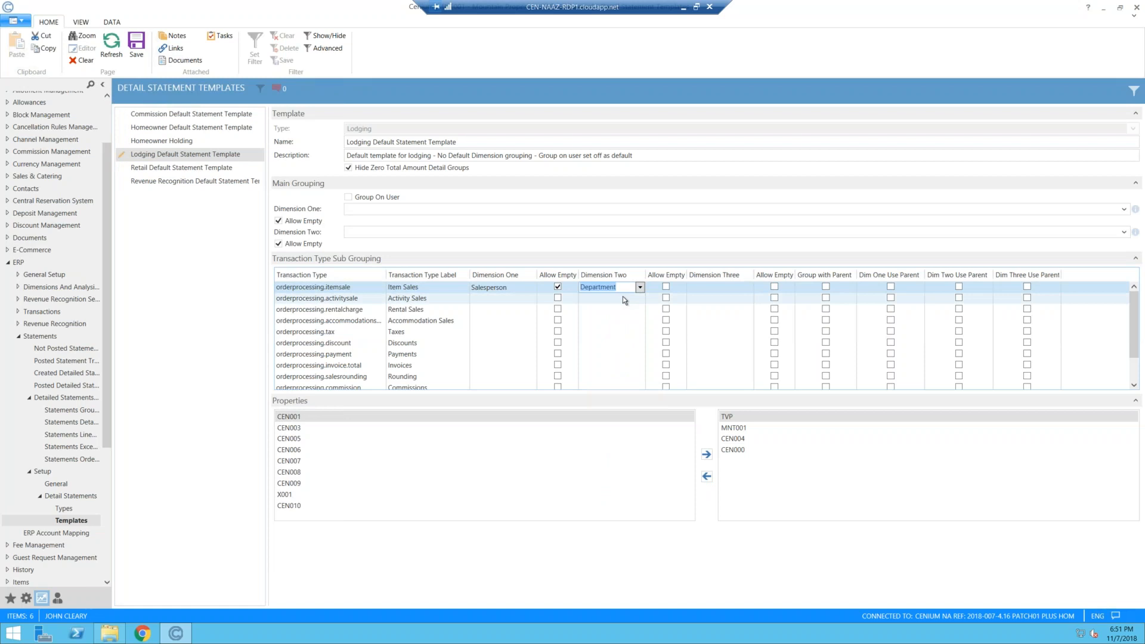
left_click(724, 288)
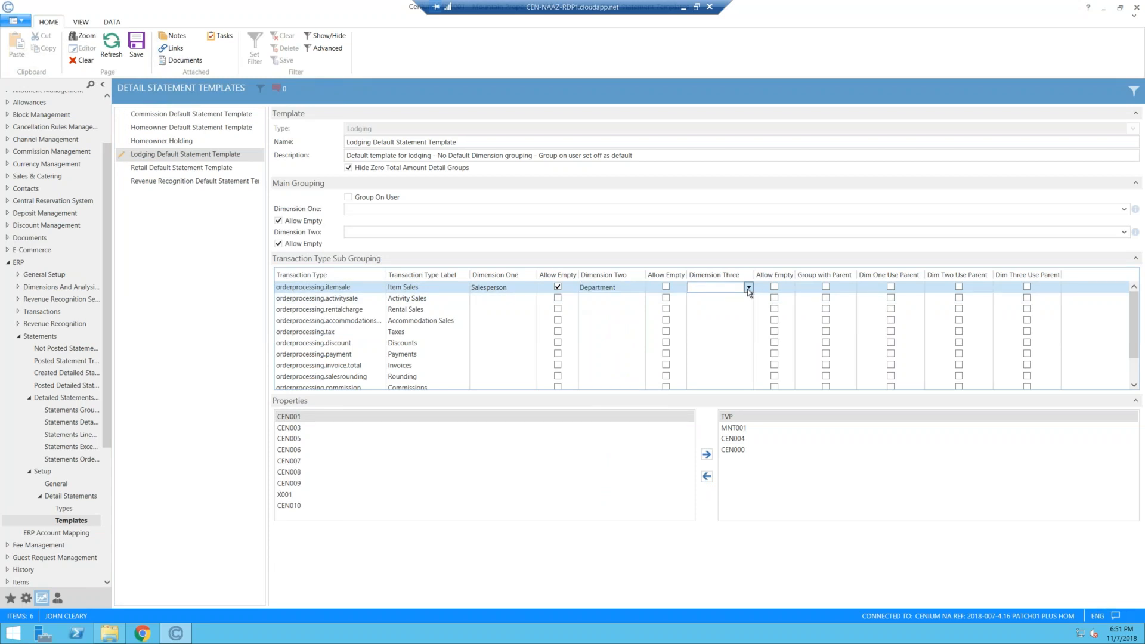
left_click(749, 288)
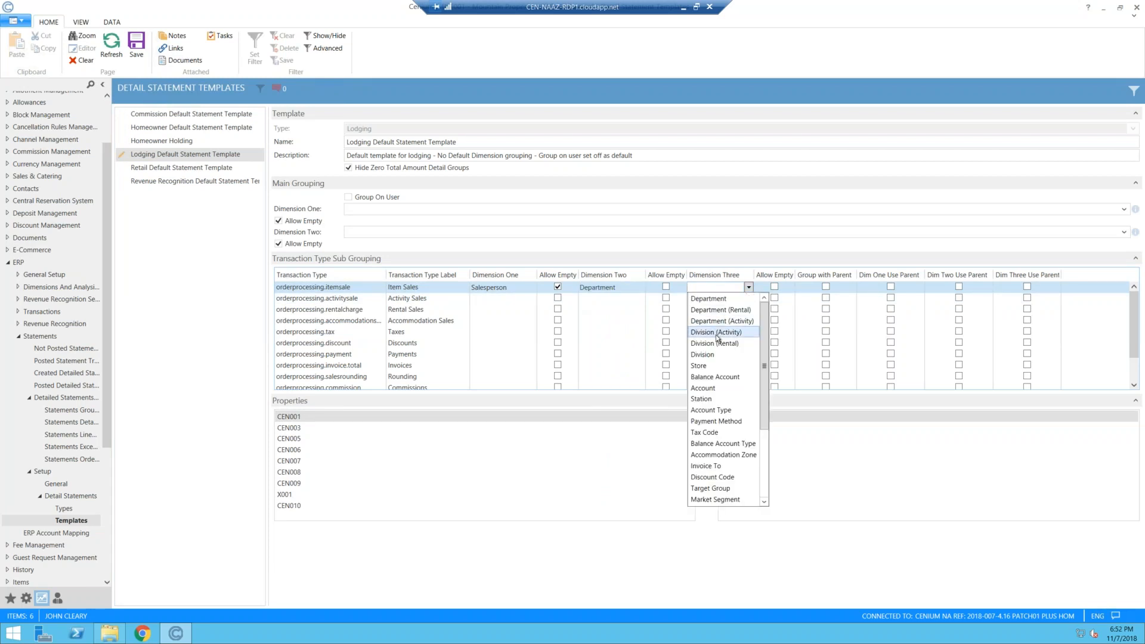
left_click(708, 355)
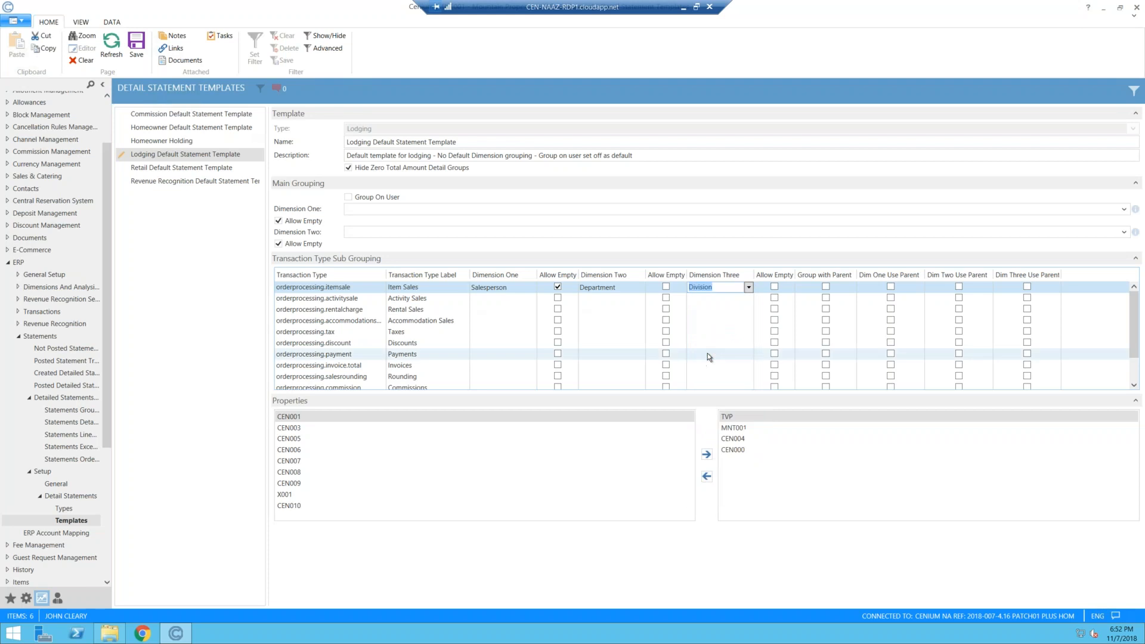
Set the Activity Sales sub grouping to Store for Dimension One, Station for Dimension Two and Payment Method for Dimension Three.
left_click(512, 299)
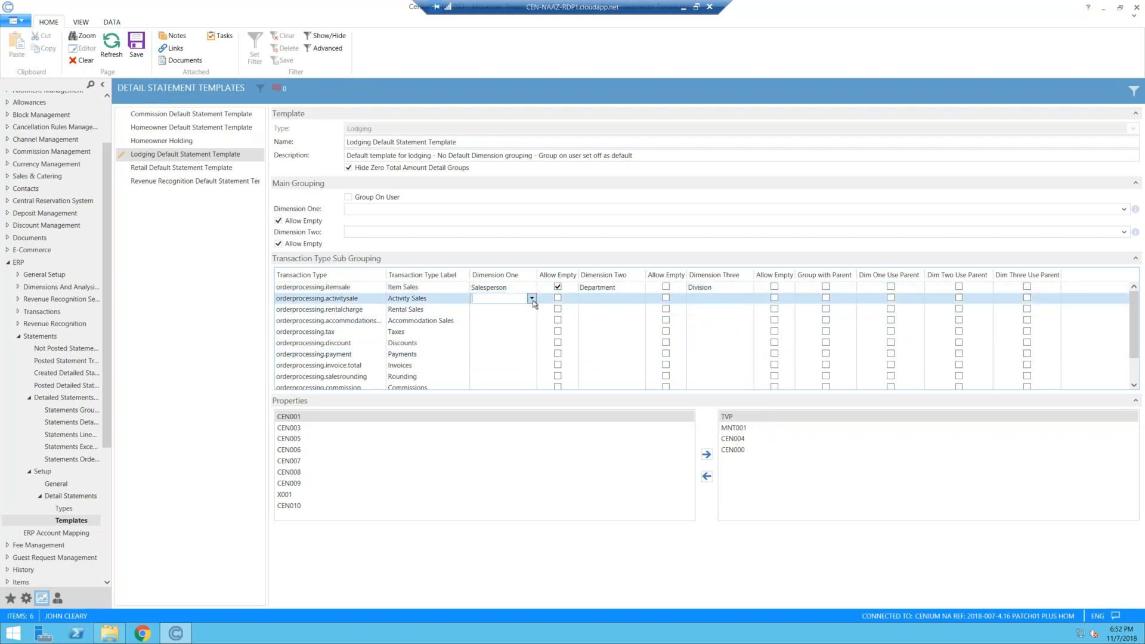
left_click(532, 300)
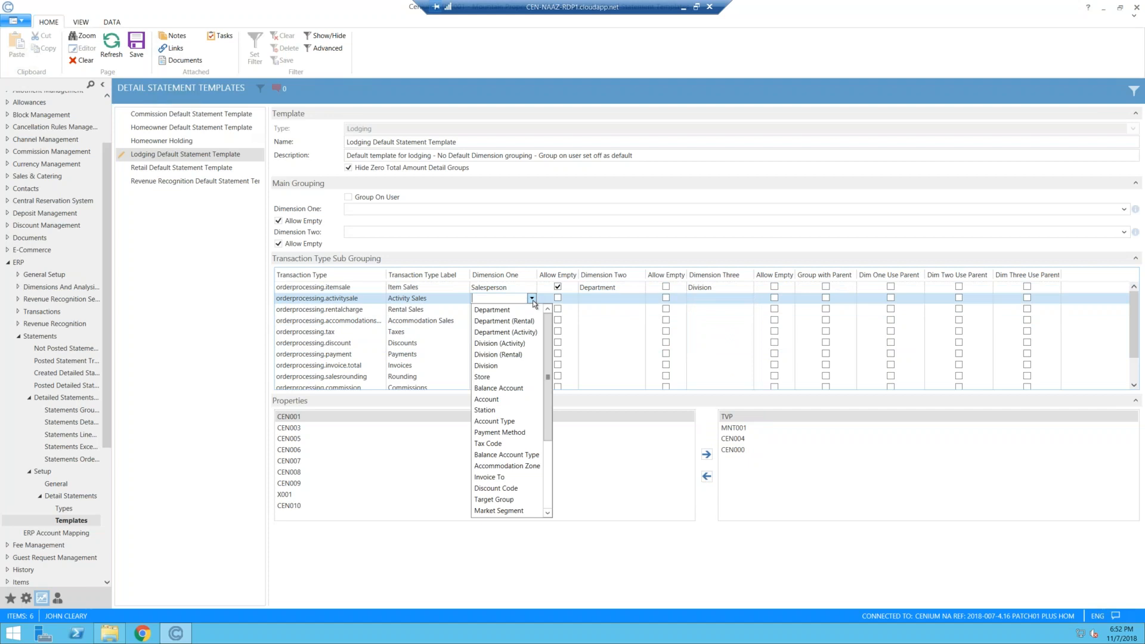
left_click(489, 377)
left_click(620, 299)
left_click(640, 299)
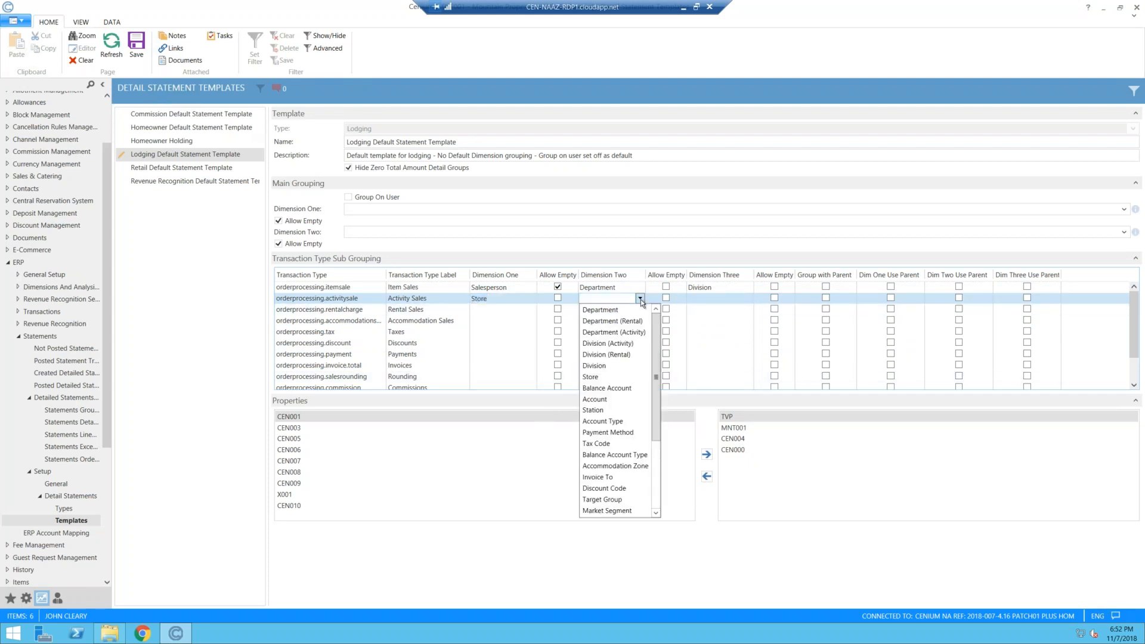
left_click(603, 411)
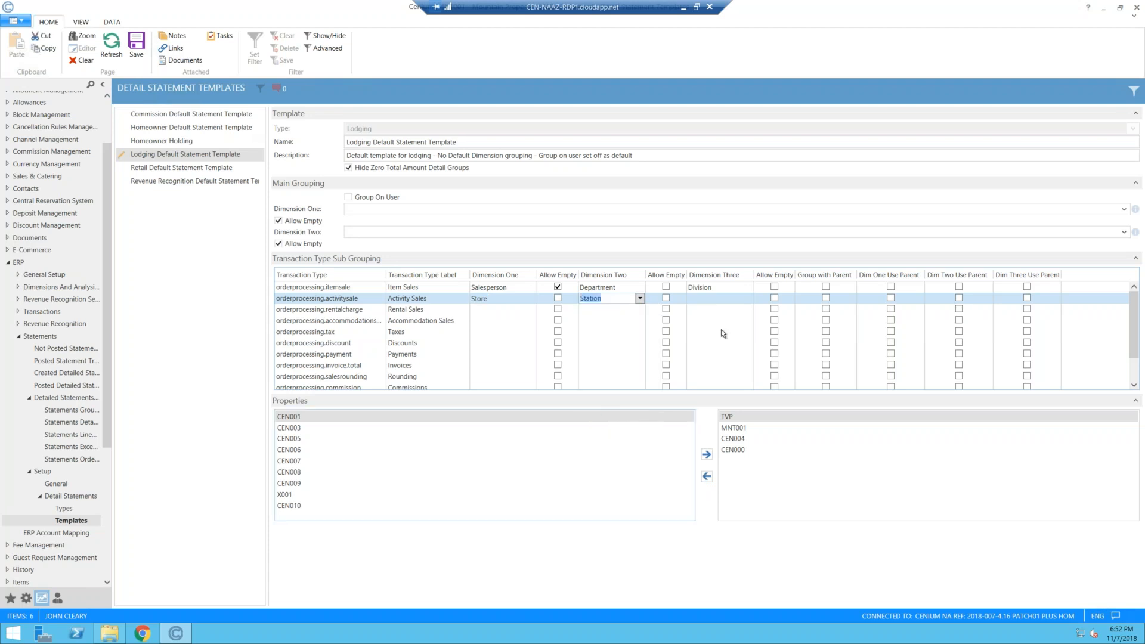
left_click(734, 299)
left_click(749, 299)
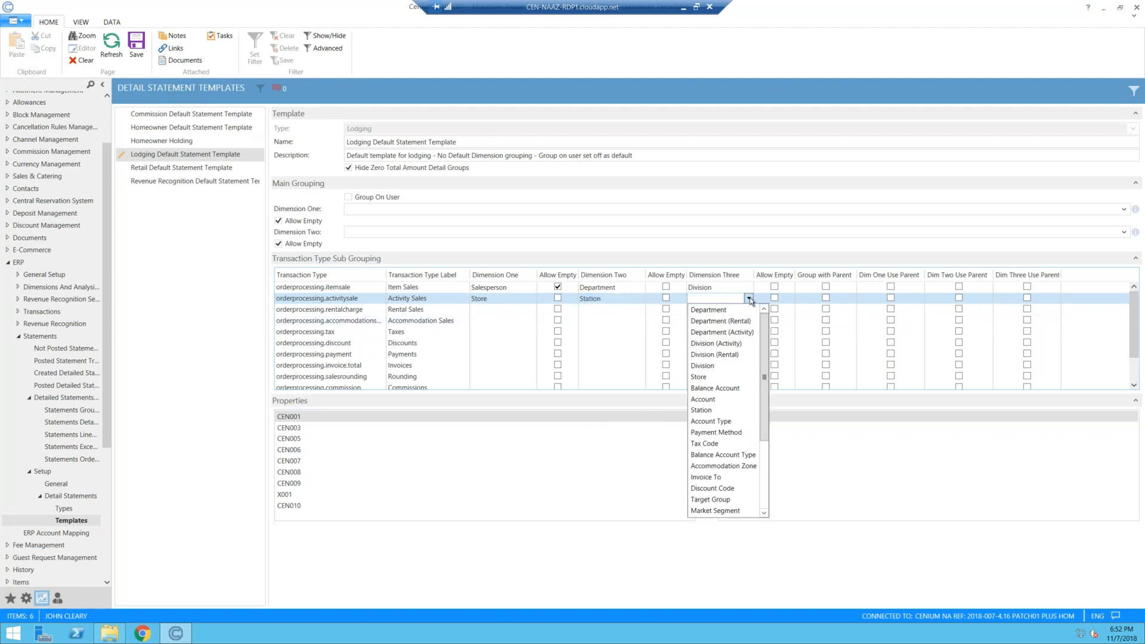
left_click(703, 433)
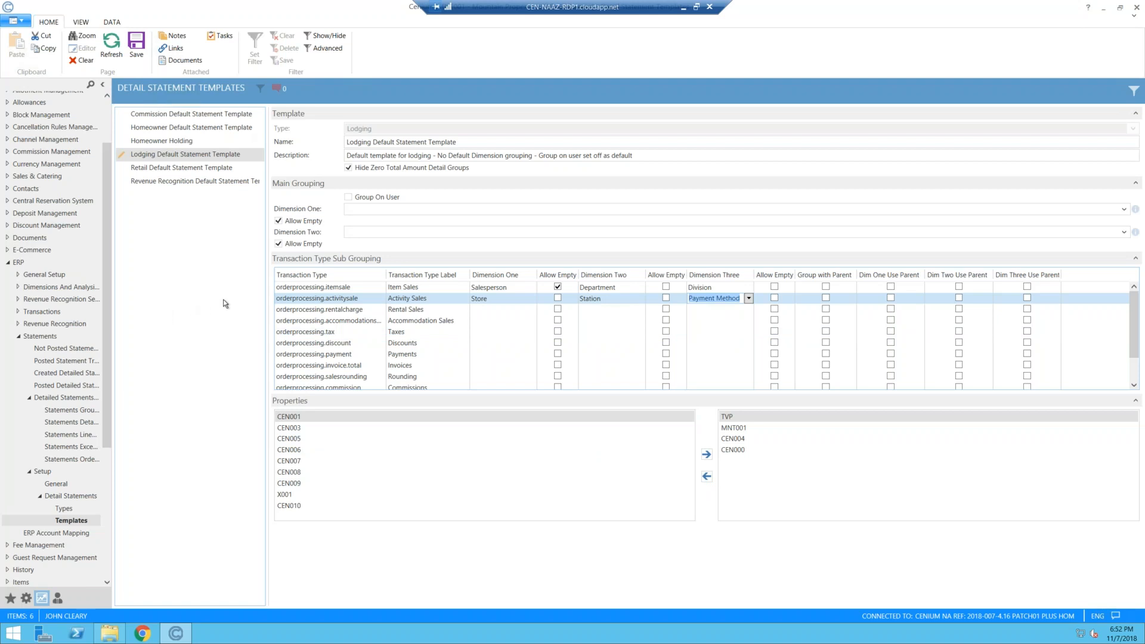
Assign property CEN003 to the Lodging Default Statement Template.
left_click(284, 289)
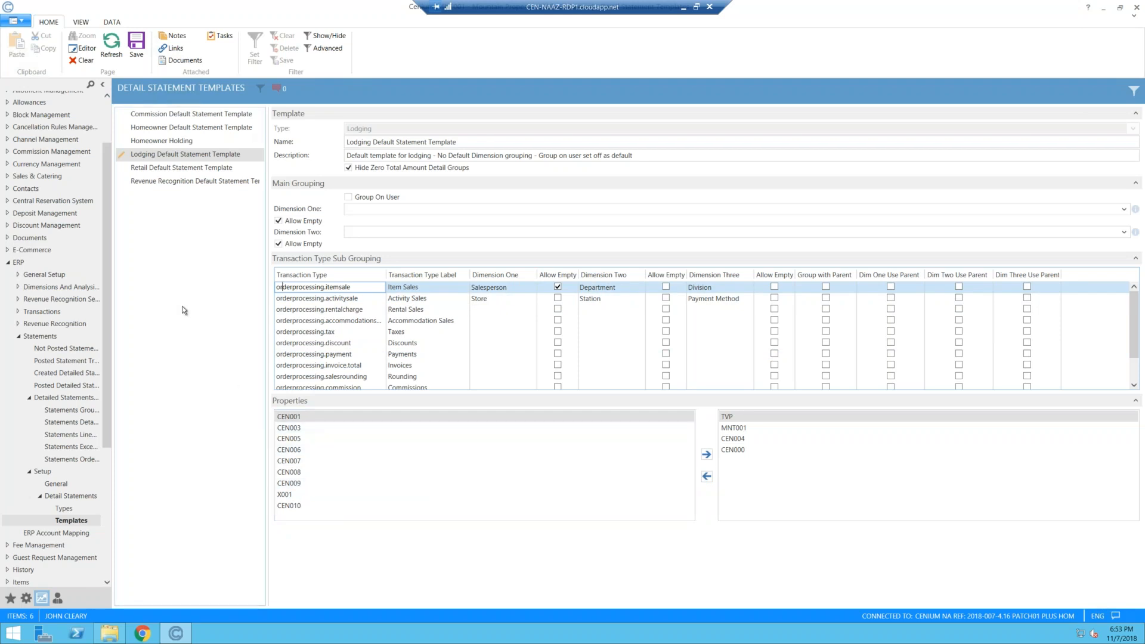
left_click(299, 430)
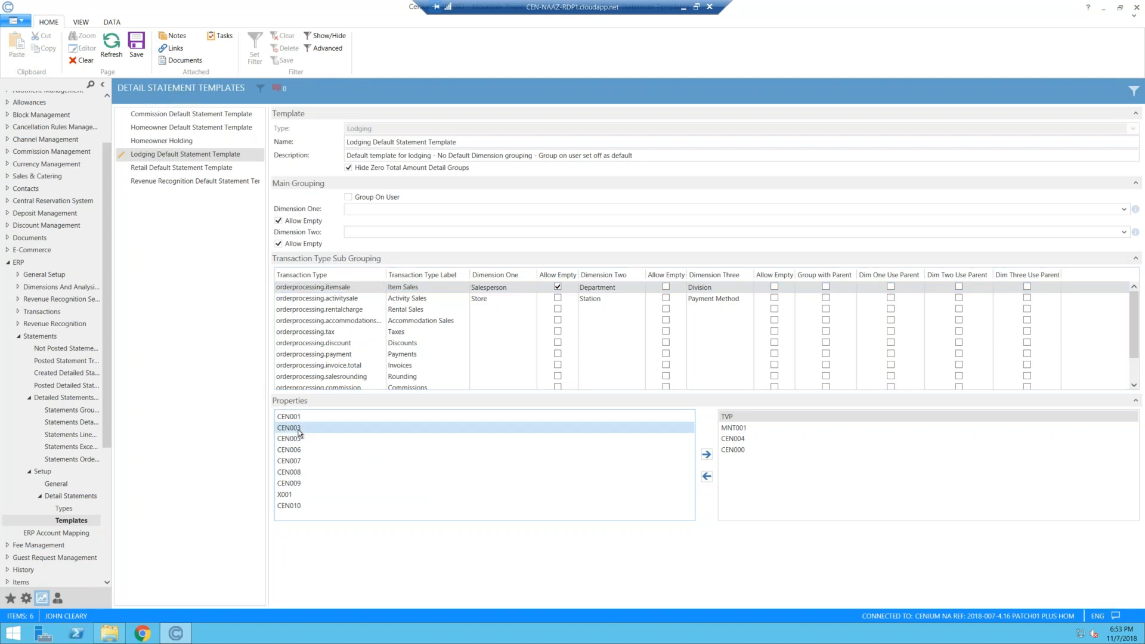
left_click(707, 456)
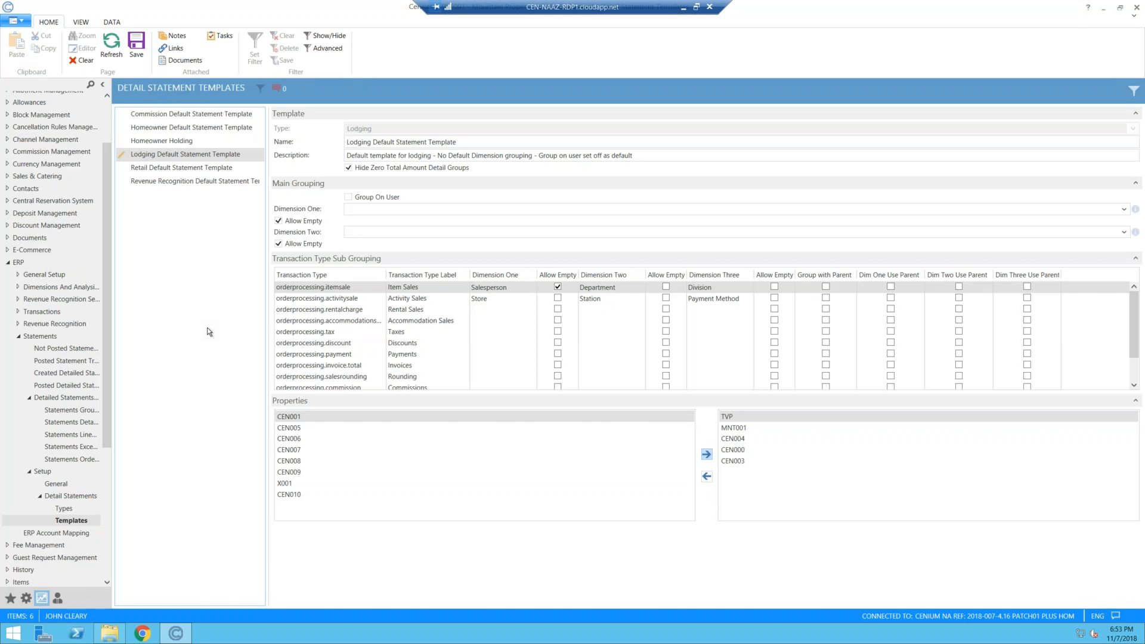
Set the Main Grouping's Dimension One to Department and clear it again.
left_click(359, 209)
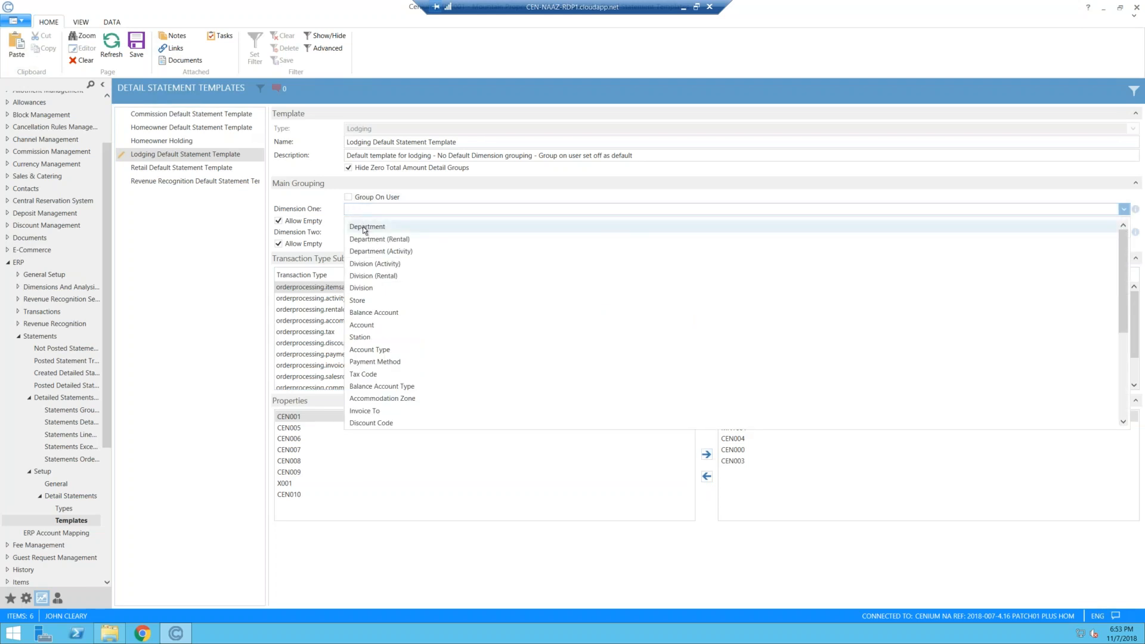
left_click(365, 229)
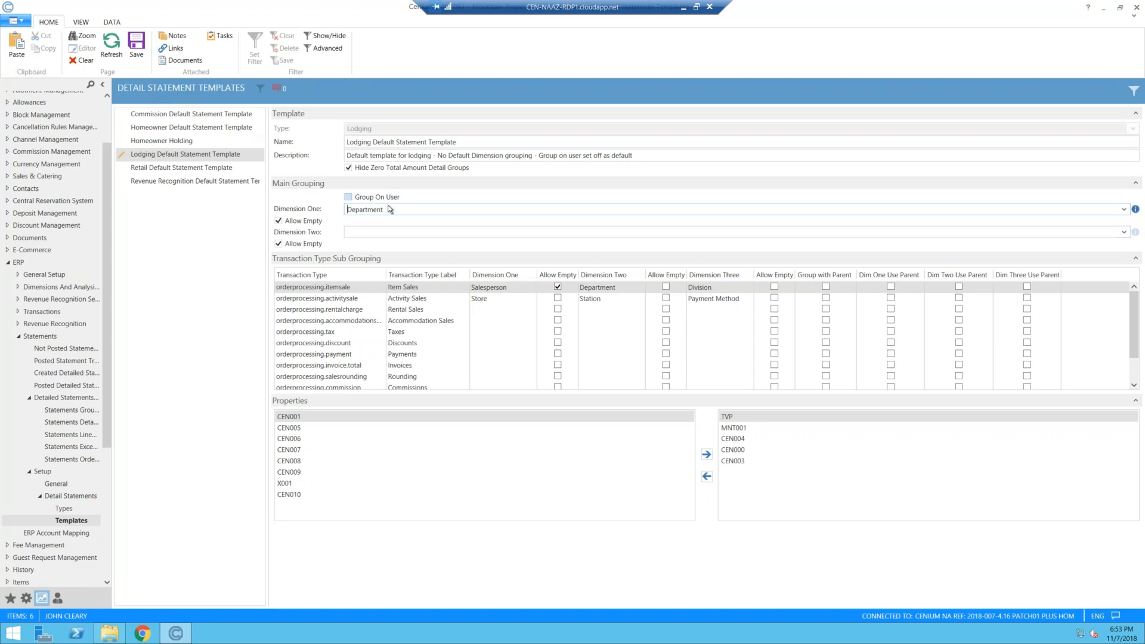
left_click(391, 211)
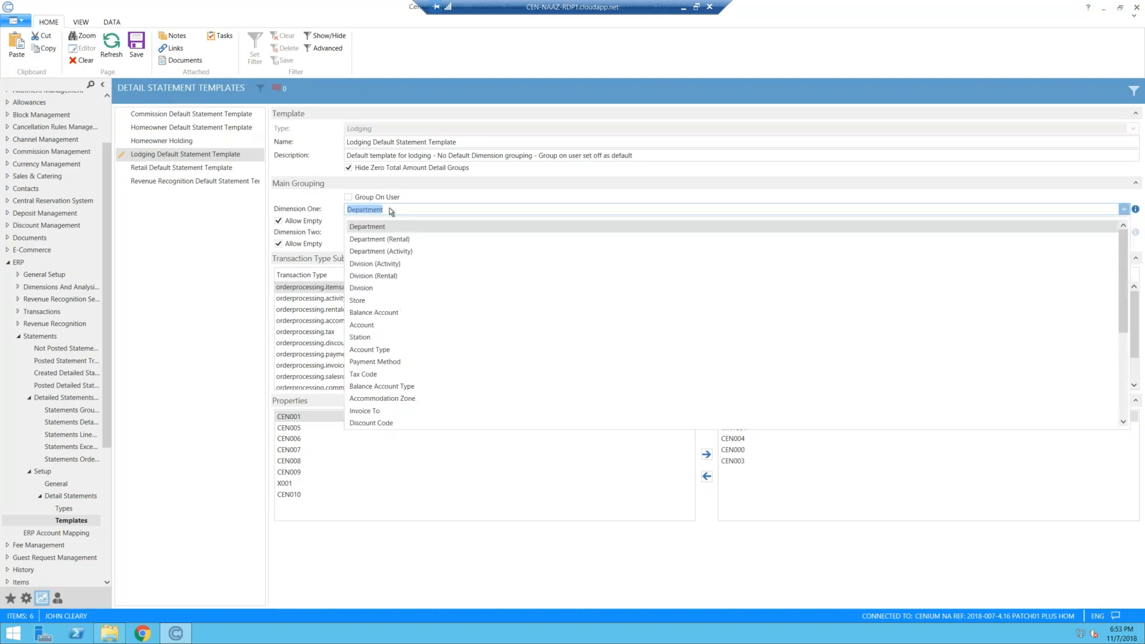
key("BackSpace")
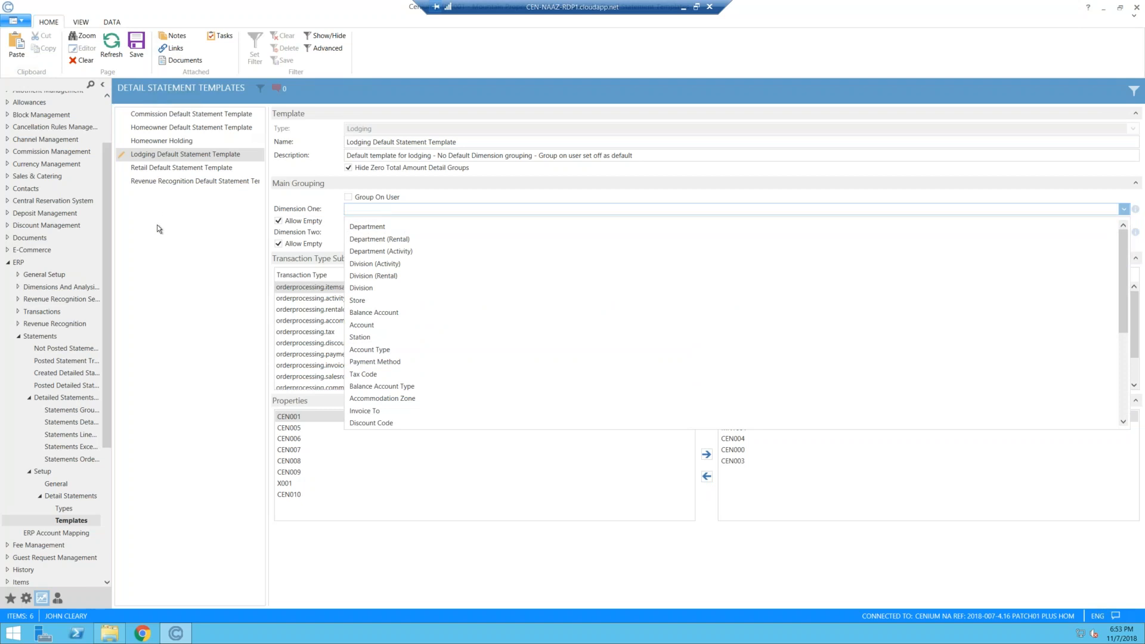
key("Escape")
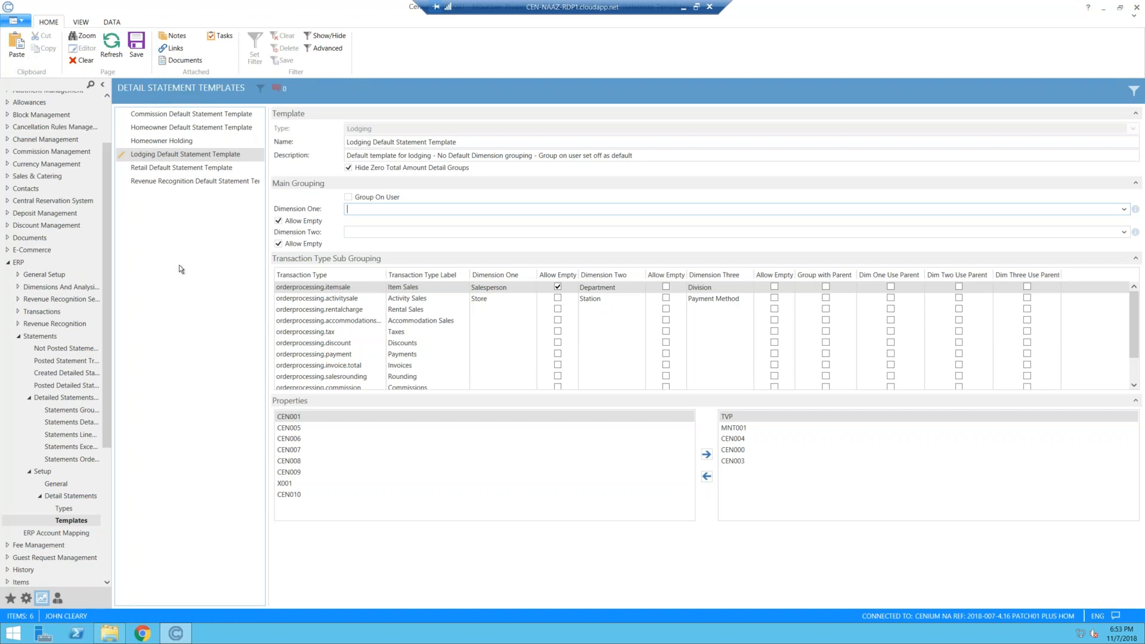
Allow empty values for Activity Sales' Dimension One, and open ERP Account Mapping, discarding the unsaved template changes.
left_click(558, 299)
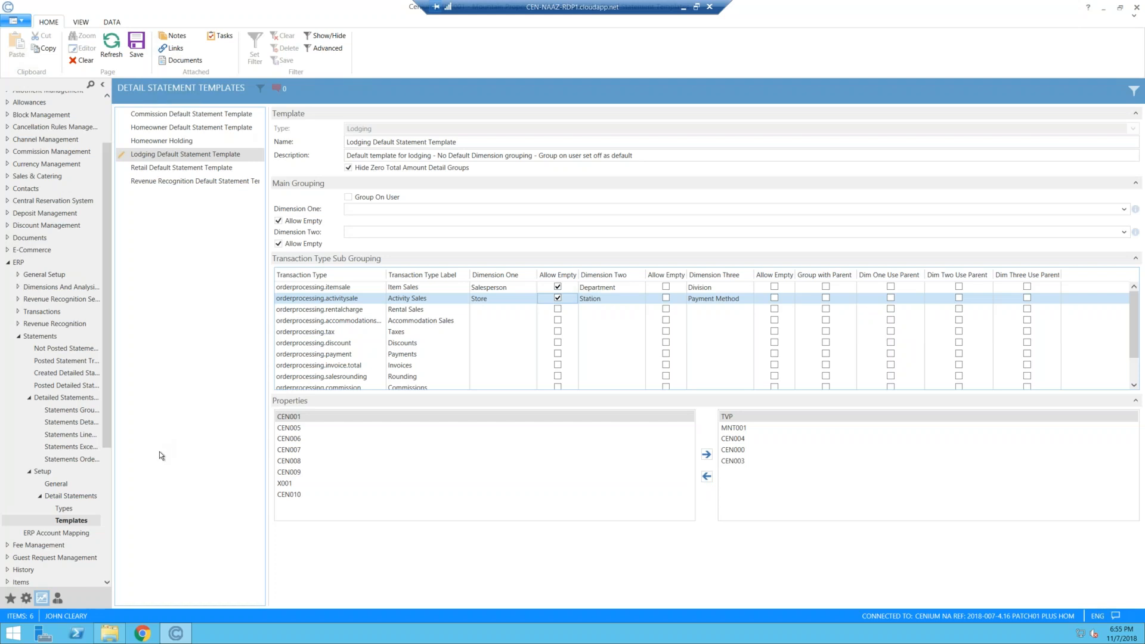
left_click(60, 535)
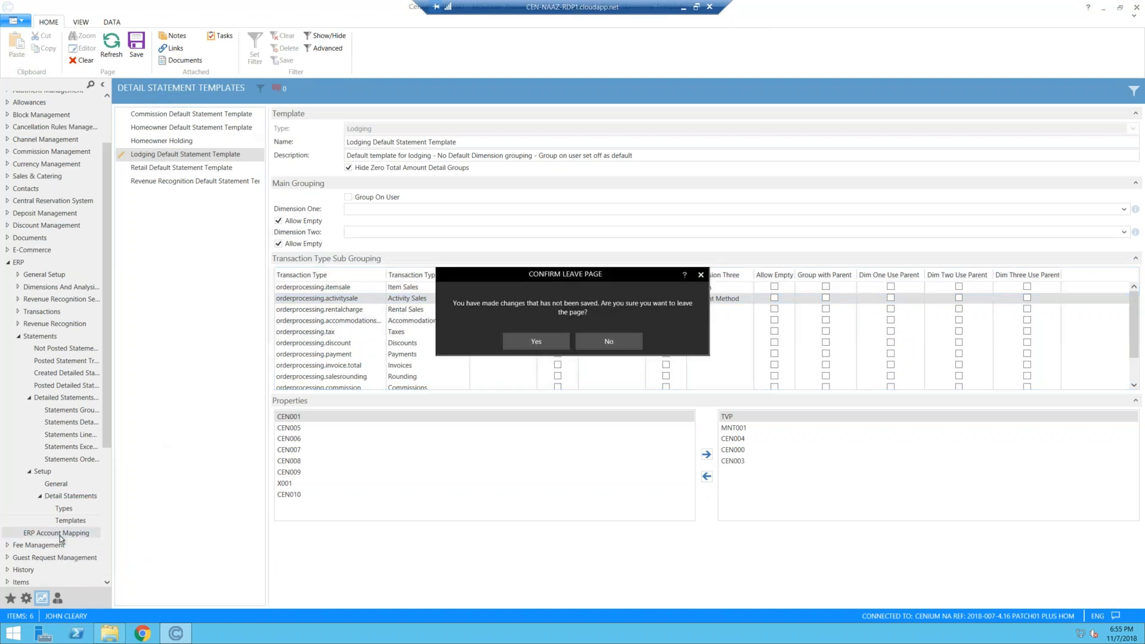
left_click(529, 345)
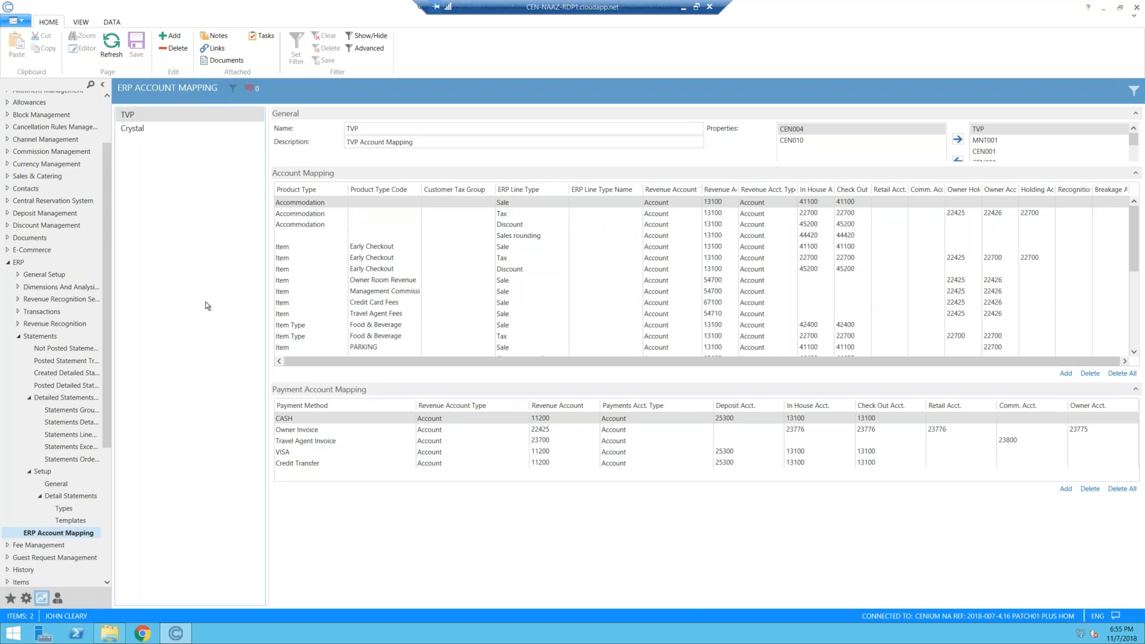
Review the Crystal account mapping, return to TVP, and assign property CEN010 to the TVP mapping.
left_click(149, 131)
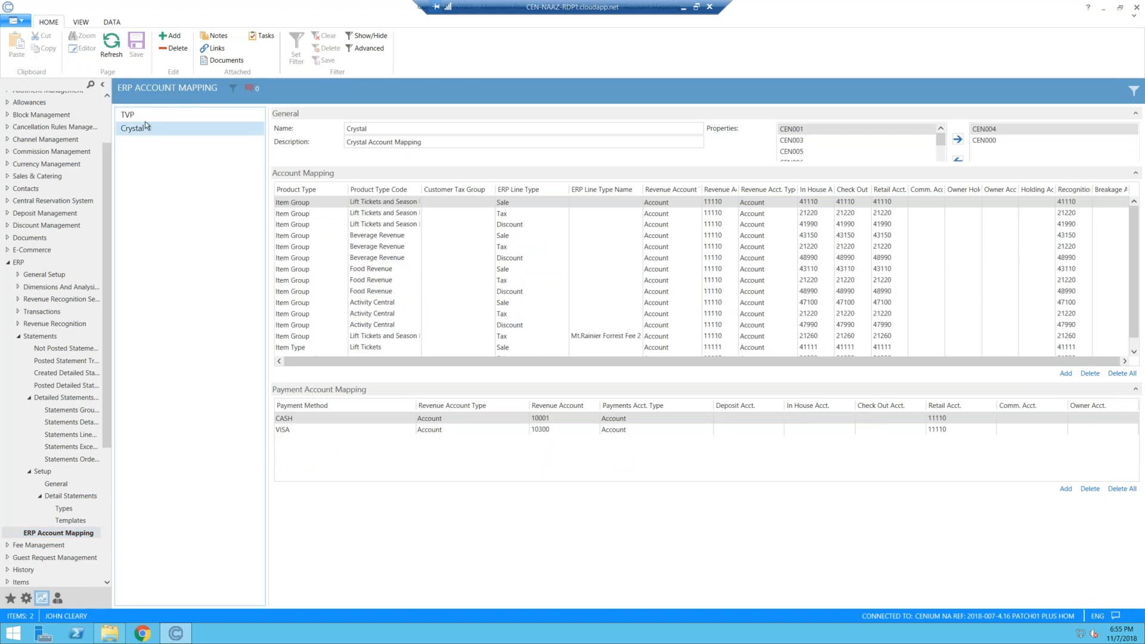
left_click(144, 120)
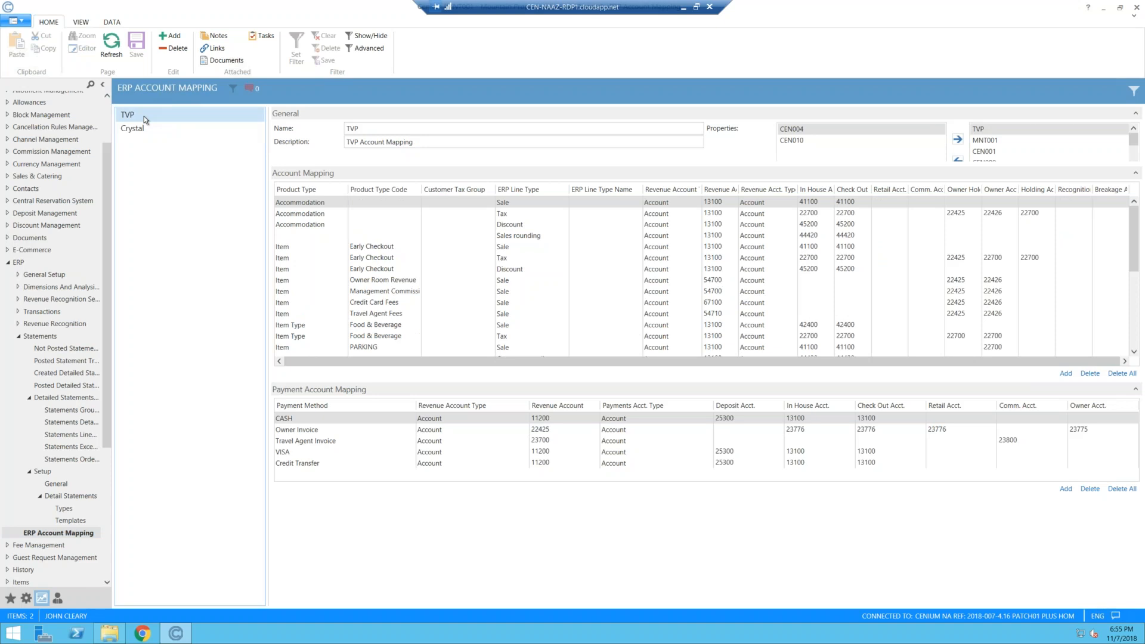
left_click(796, 143)
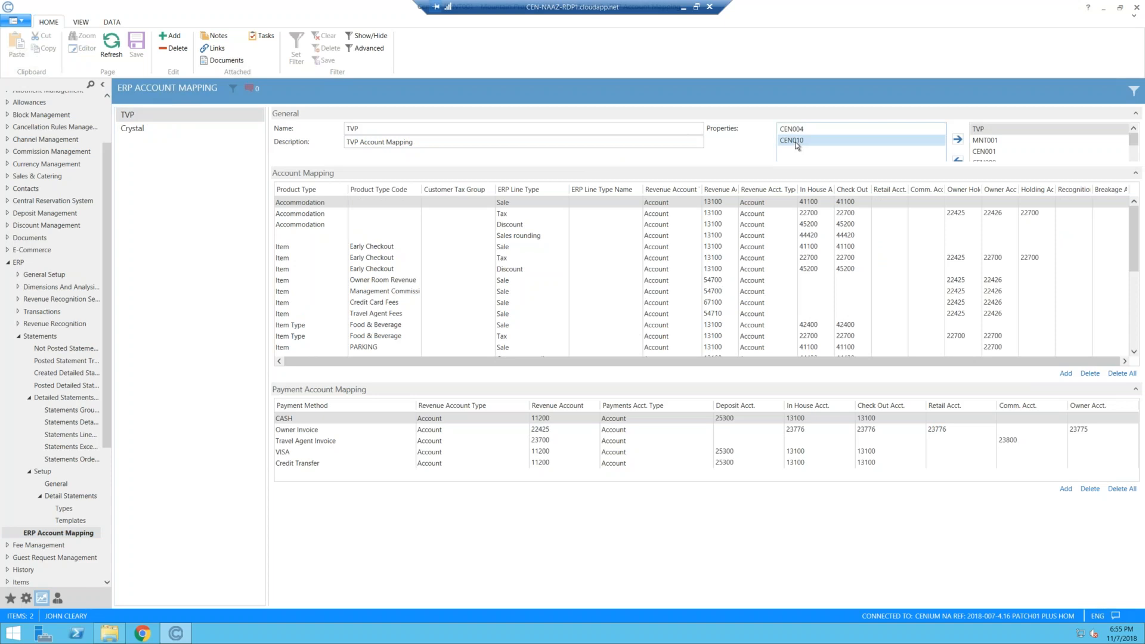
left_click(957, 141)
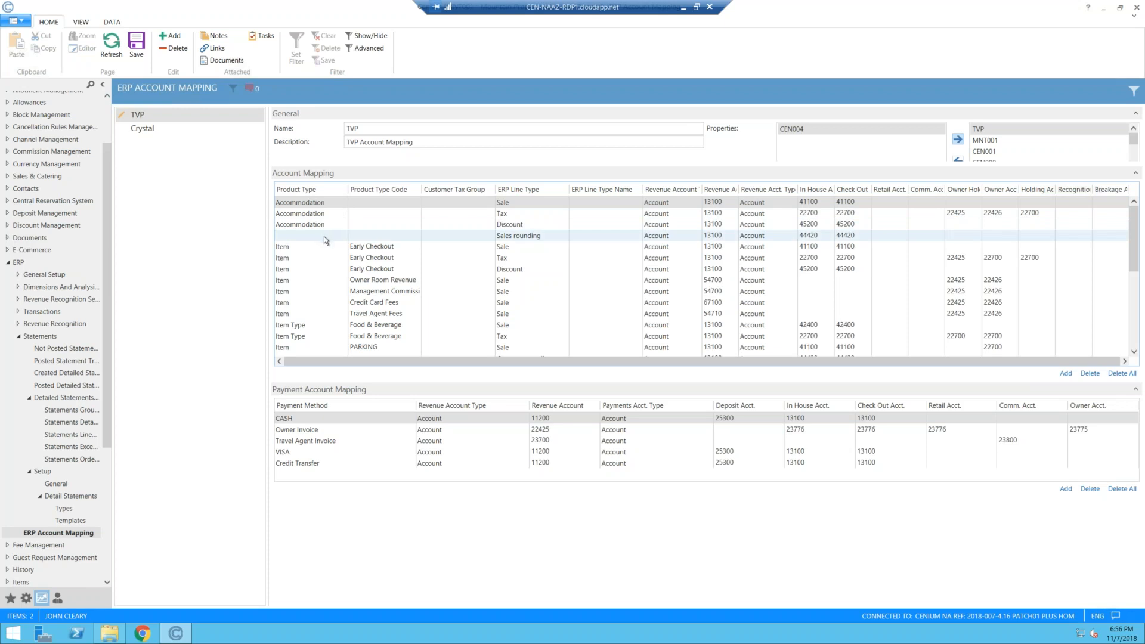
Add a new line to TVP's Account Mapping and set its Product Type to Item.
left_click(1137, 346)
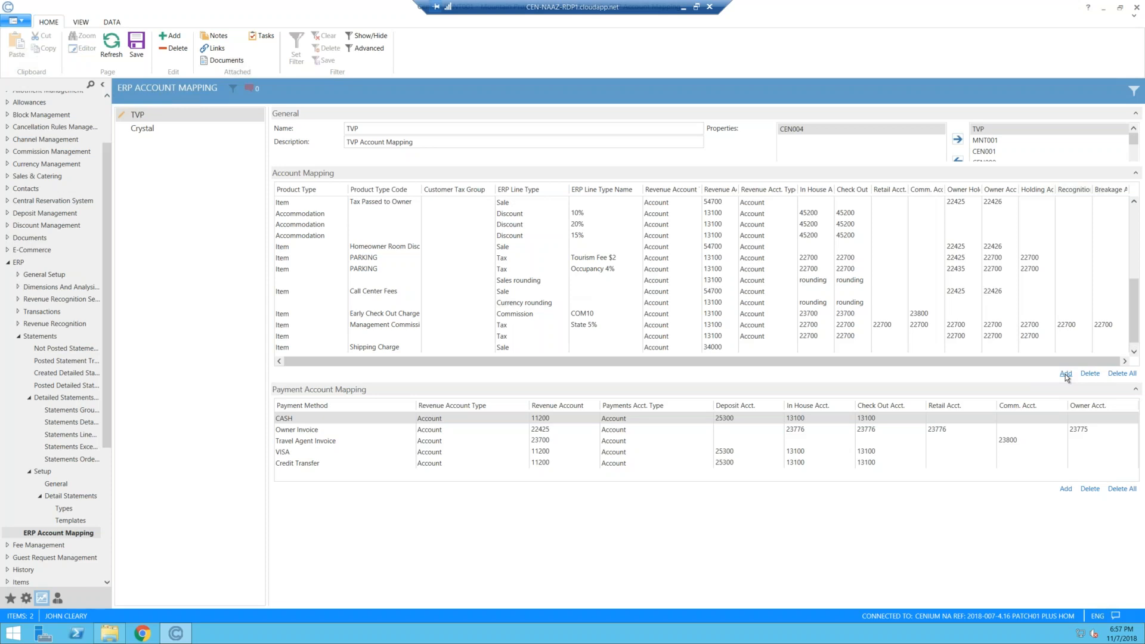
left_click(1136, 350)
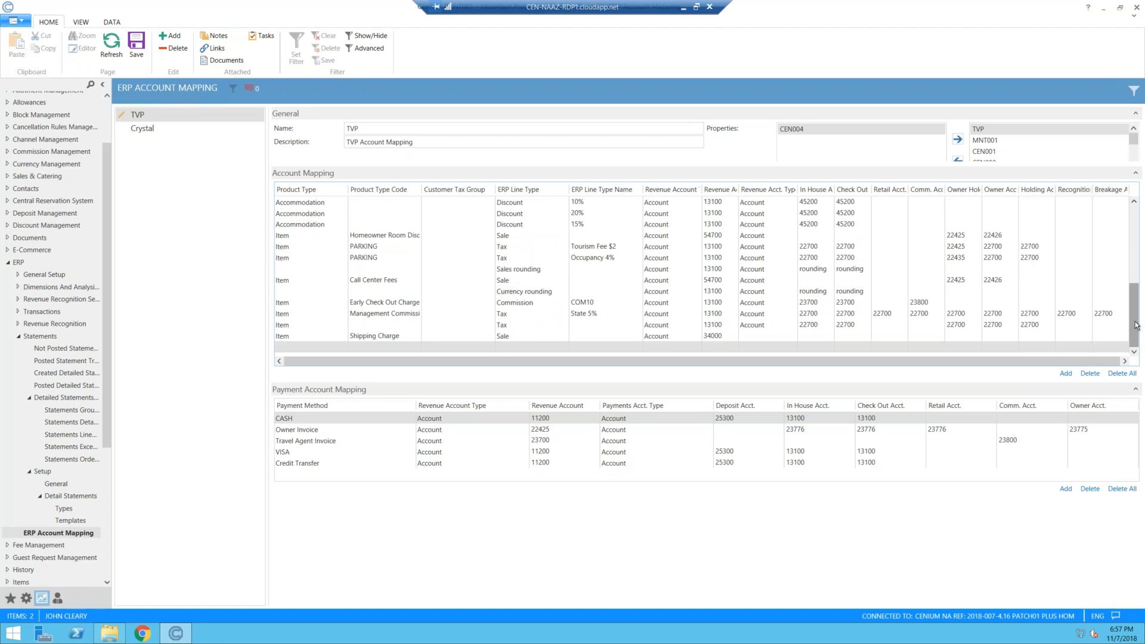
left_click(474, 347)
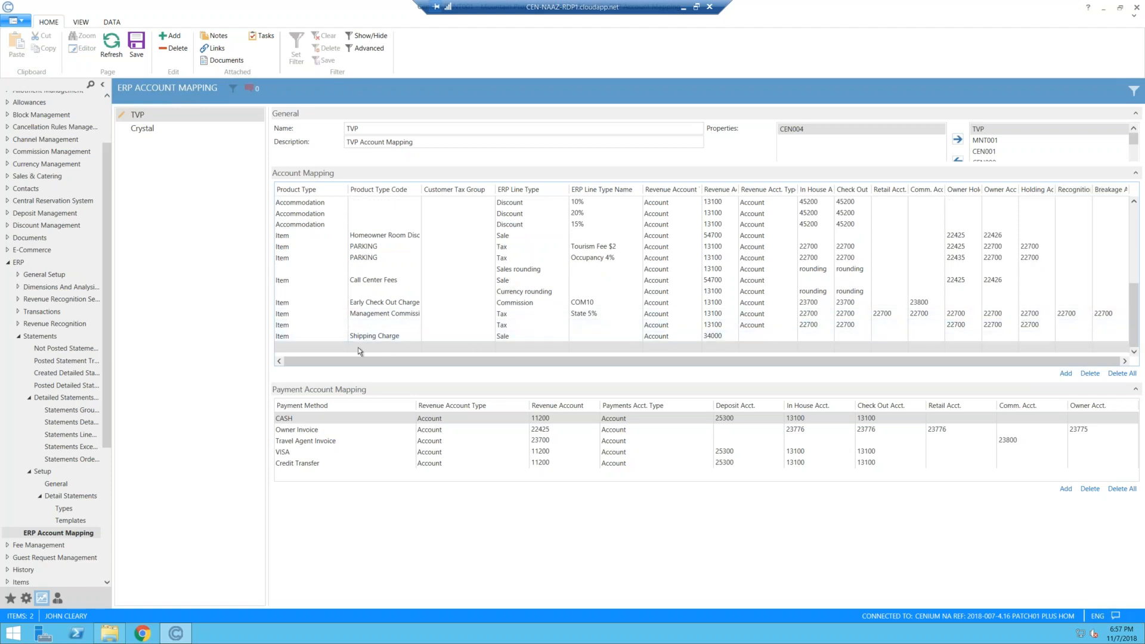
left_click(318, 349)
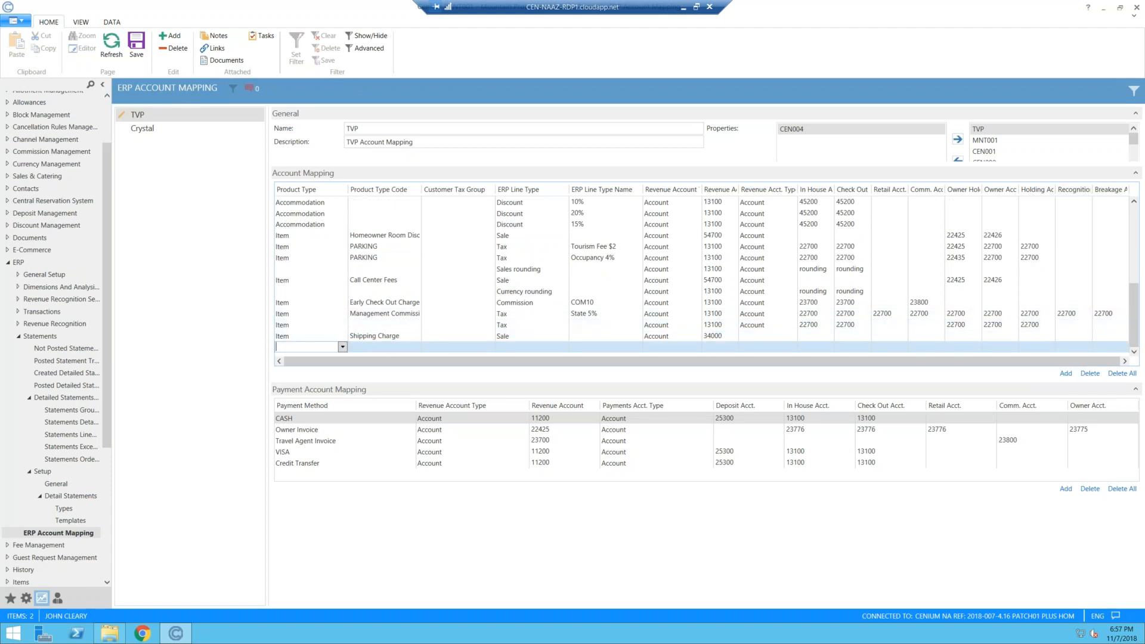
left_click(342, 347)
left_click(314, 358)
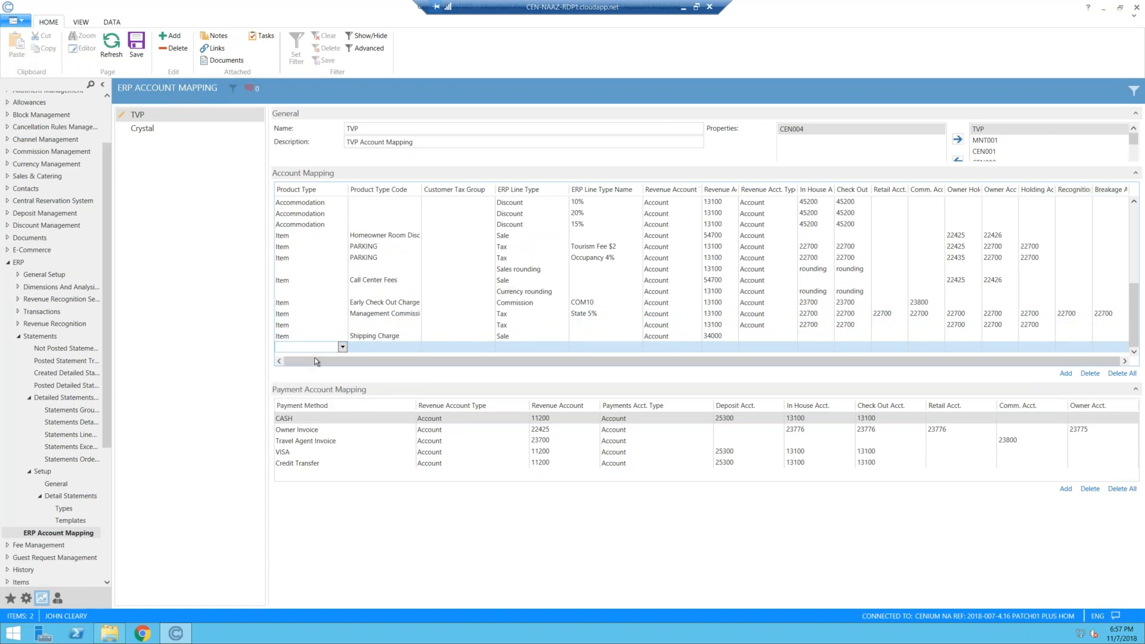
Choose HDMI cable from the item value list as the new line's Product Type Code.
left_click(390, 348)
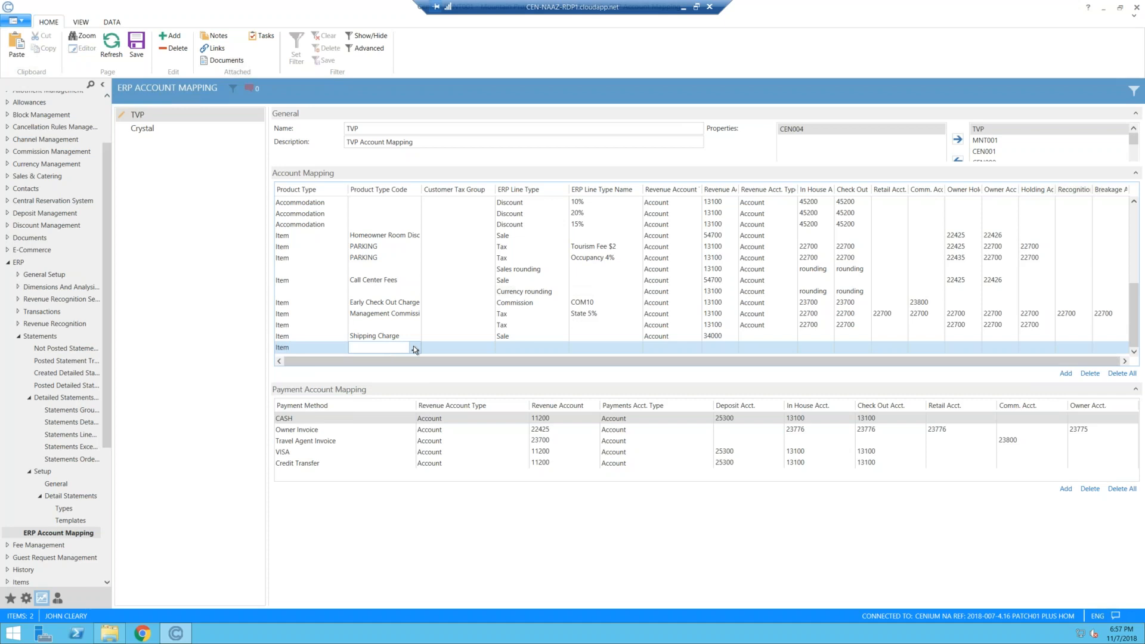
left_click(415, 348)
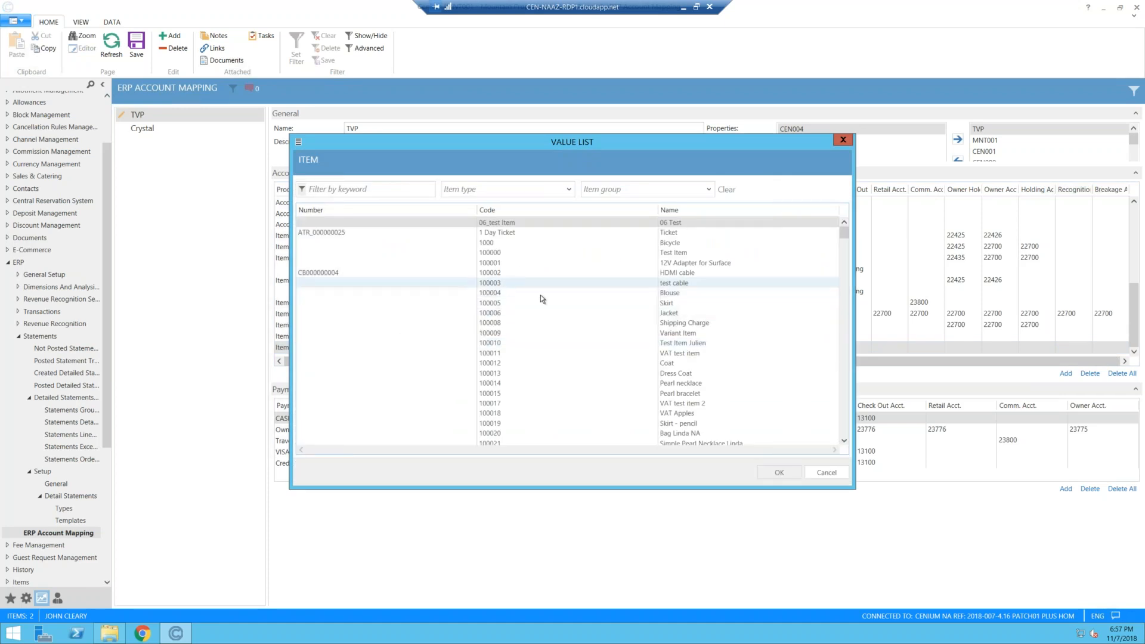
left_click(669, 276)
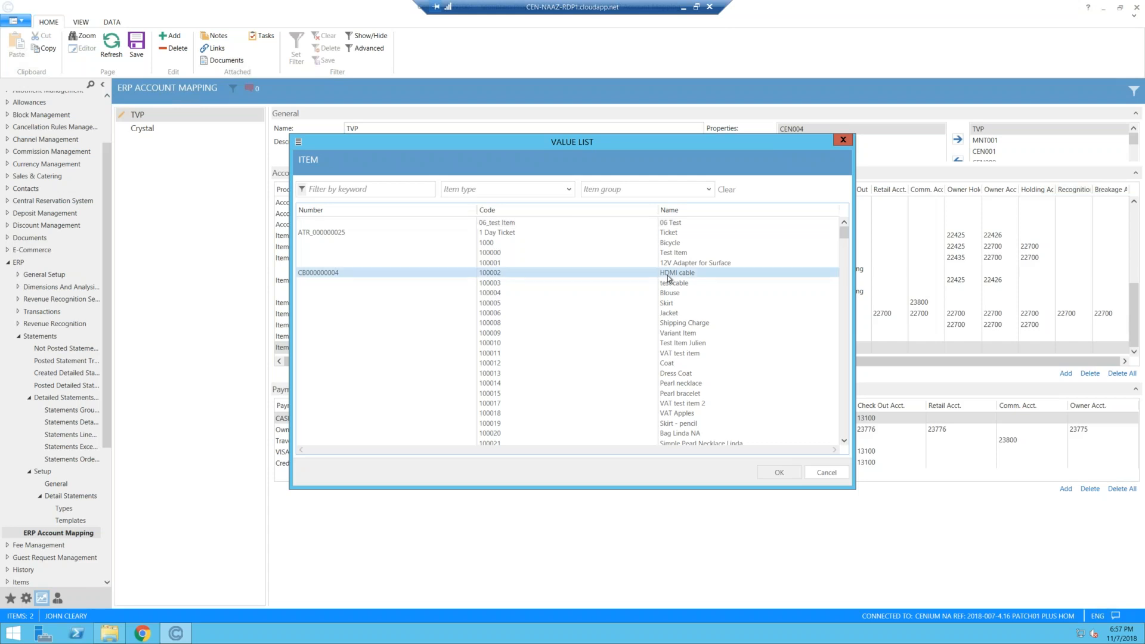
left_click(767, 473)
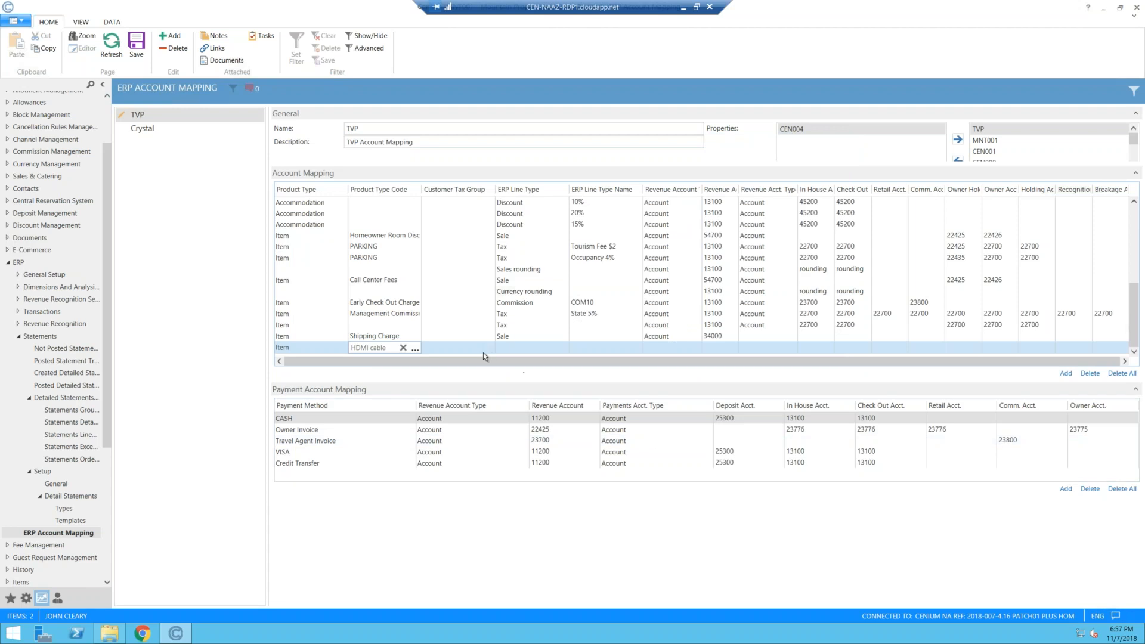
Set the HDMI cable line's ERP Line Type to Sale and its Revenue Account Type to Account.
left_click(541, 347)
left_click(564, 348)
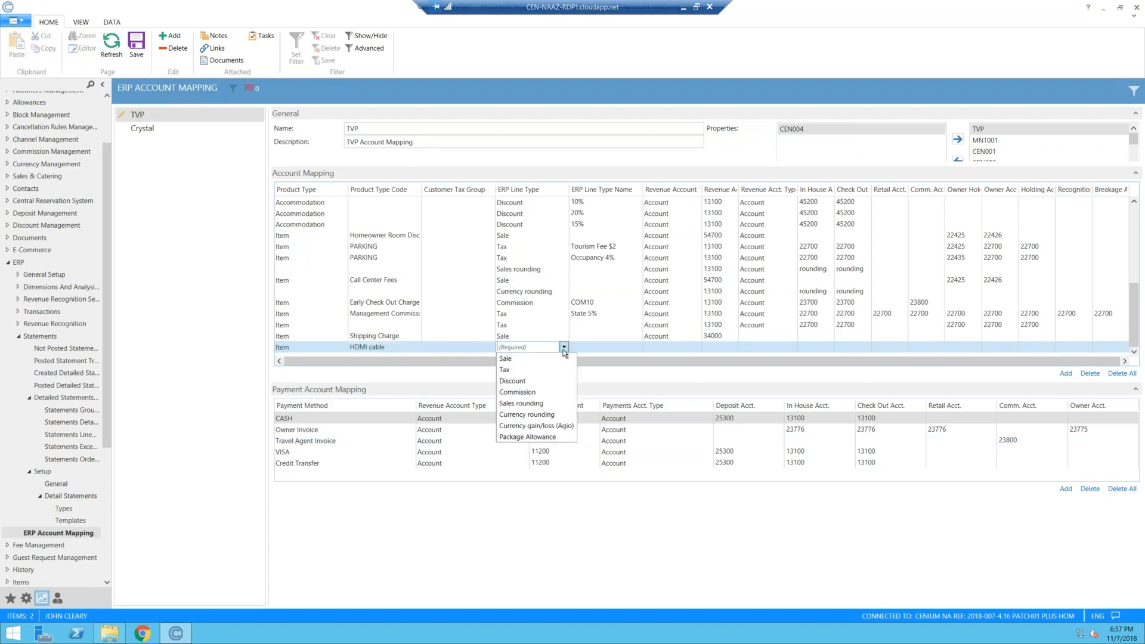
left_click(521, 360)
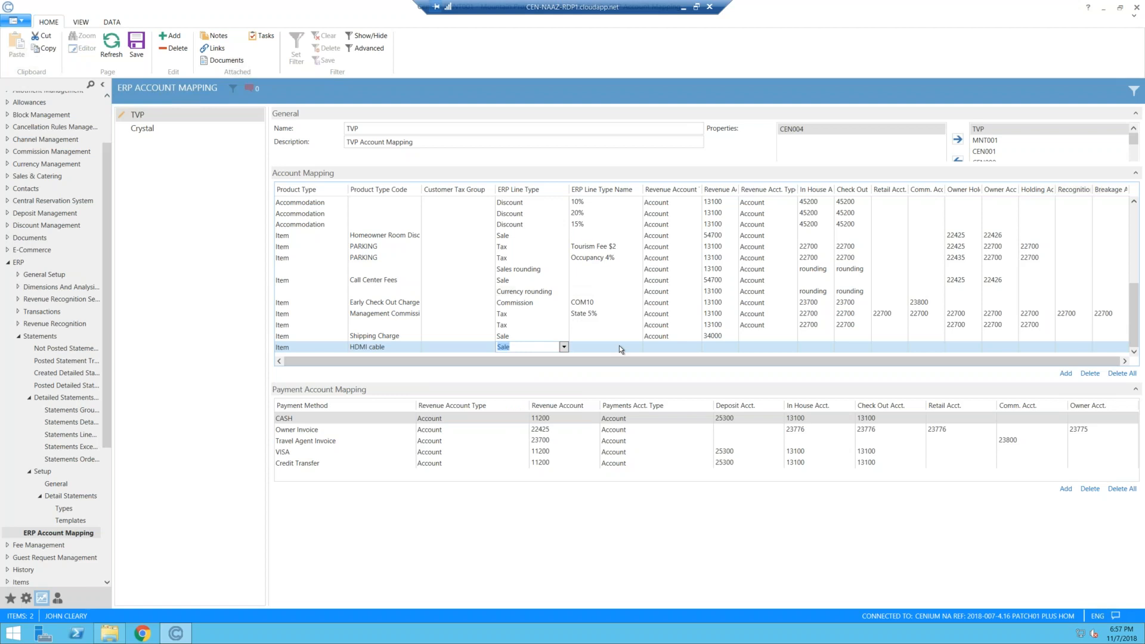
left_click(675, 348)
left_click(696, 347)
left_click(677, 358)
Enter revenue account 34000 for the HDMI cable line and set the adjacent Revenue Acct. Type to Account.
left_click(717, 346)
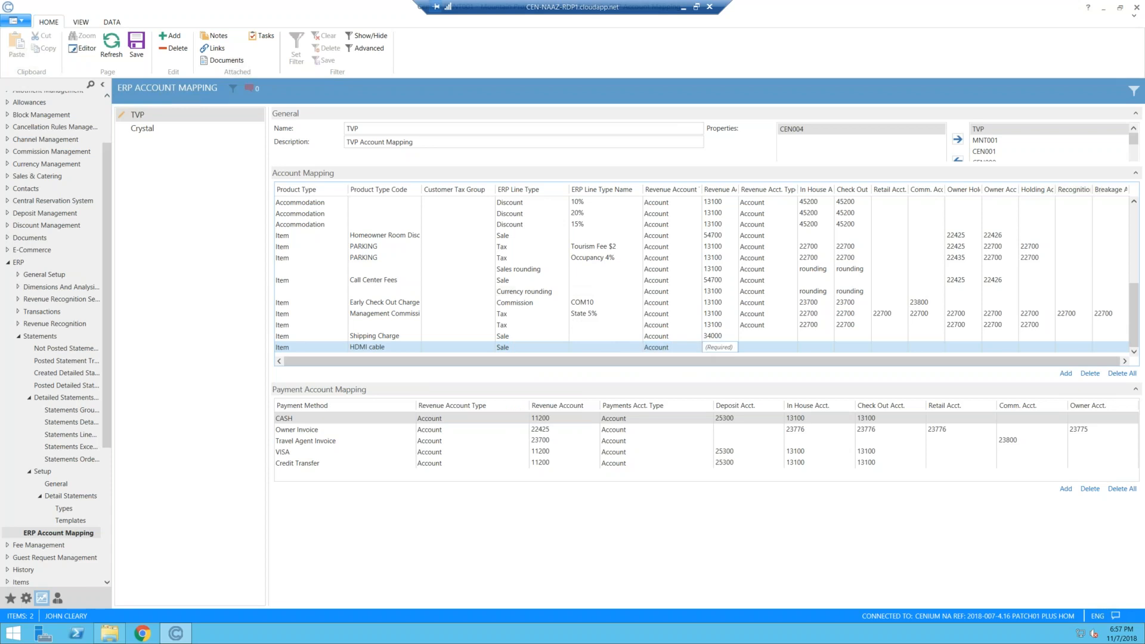
type("340000")
key("BackSpace")
key("Tab")
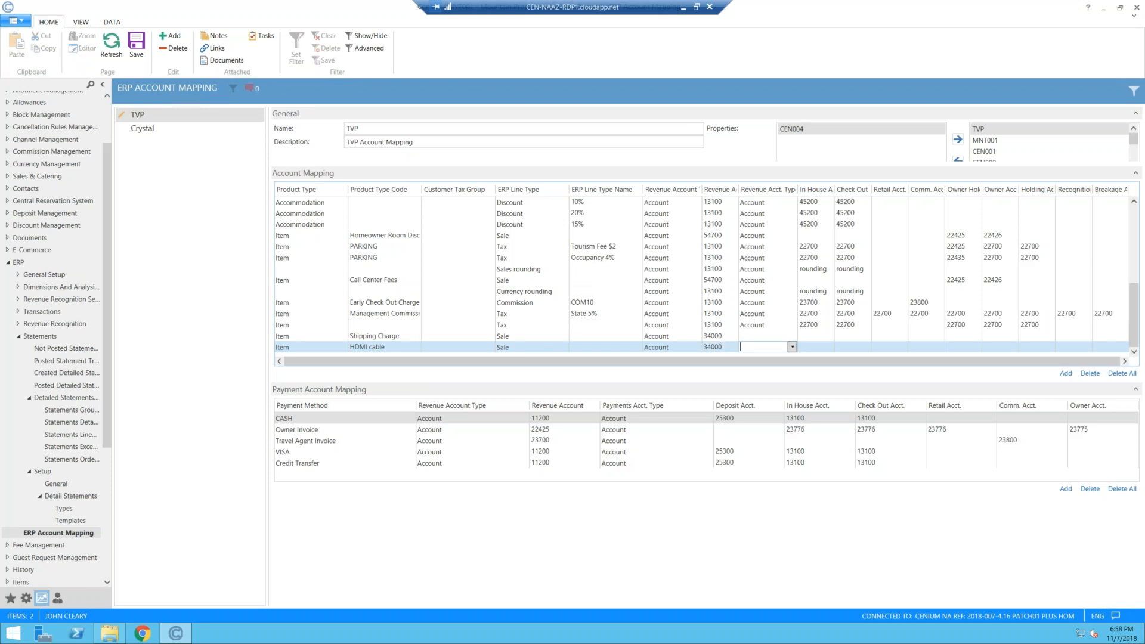
left_click(793, 346)
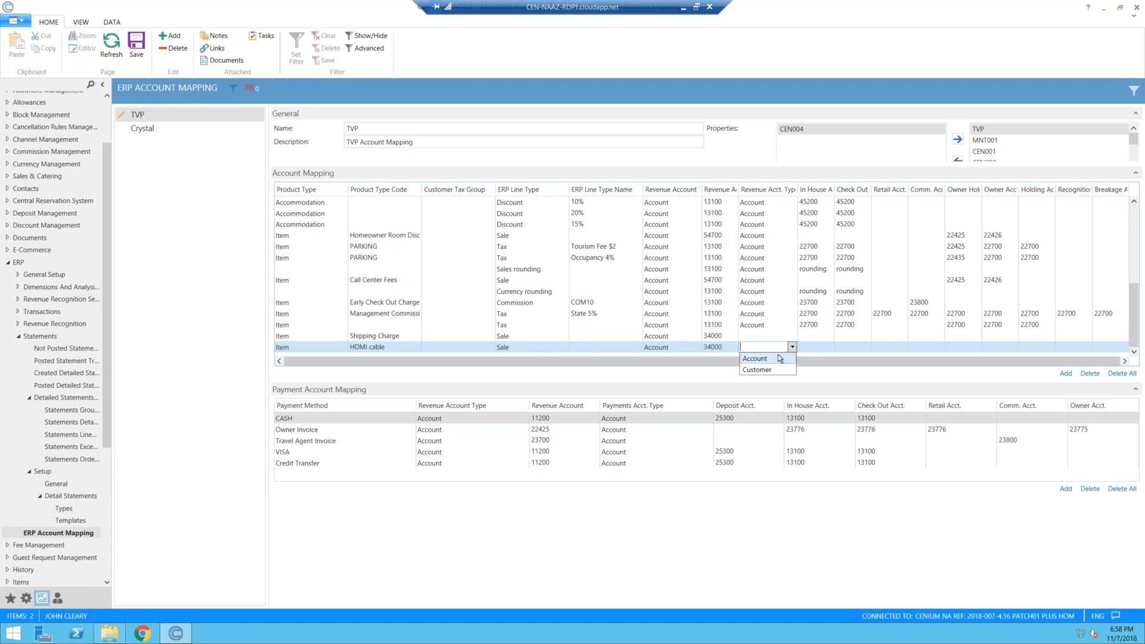
left_click(778, 357)
Set the HDMI cable line's In House account to 34000, Check Out account to 34001 and Retail account to 45000.
left_click(812, 348)
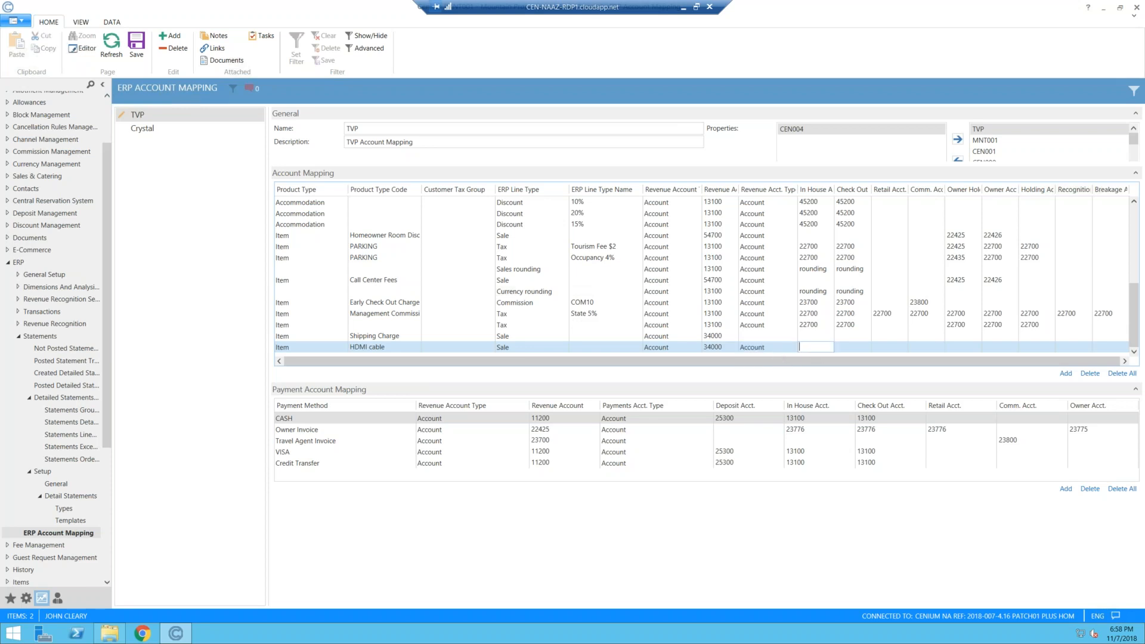
type("34000")
key("Tab")
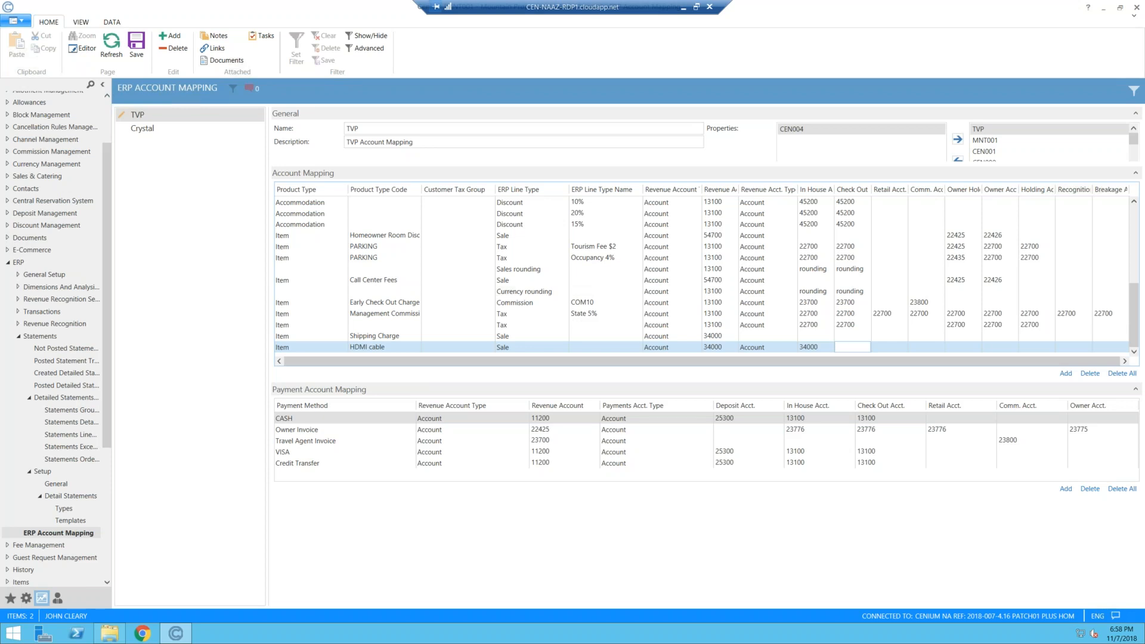
type("34001")
key("Tab")
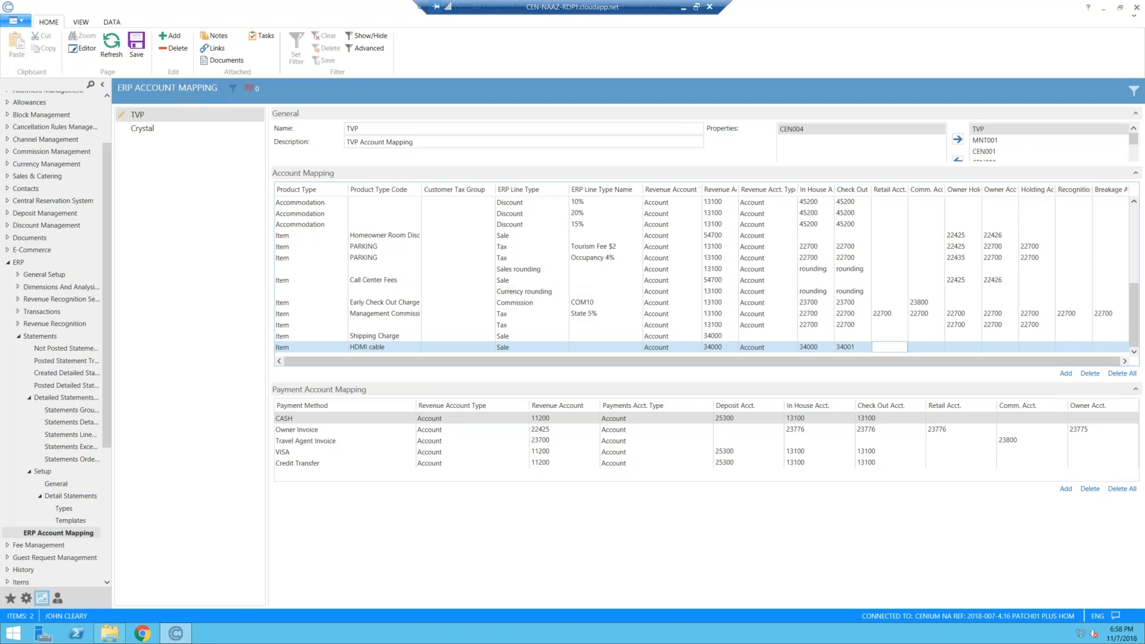
type("45000")
key("Tab")
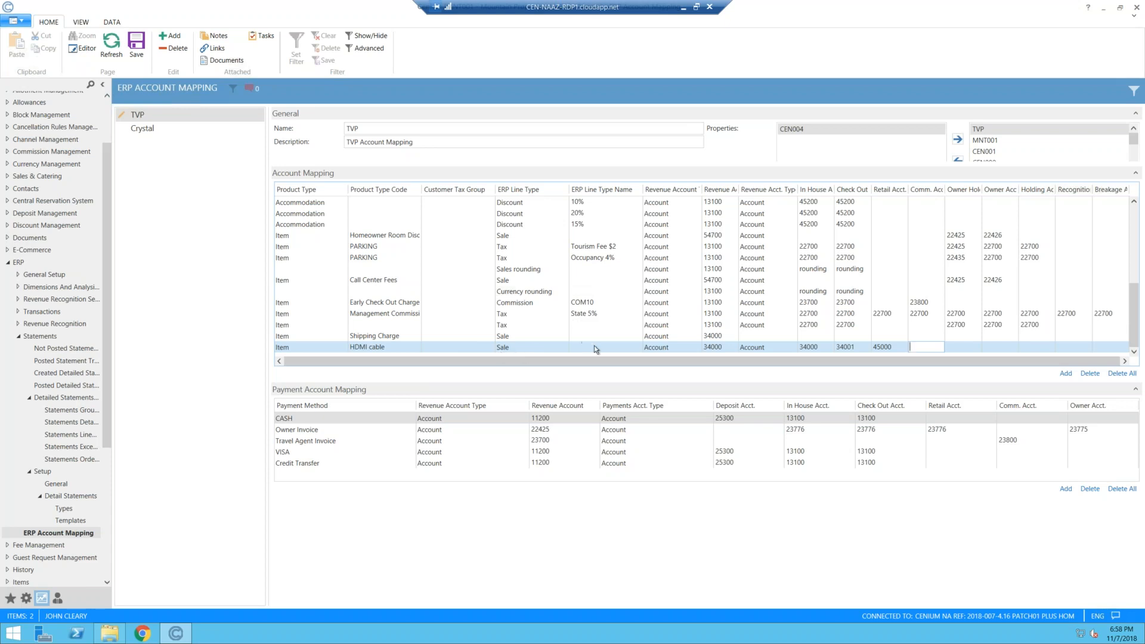
Set the Product Type of the Currency rounding line with In House account 44420 to Item Group.
left_click(1135, 352)
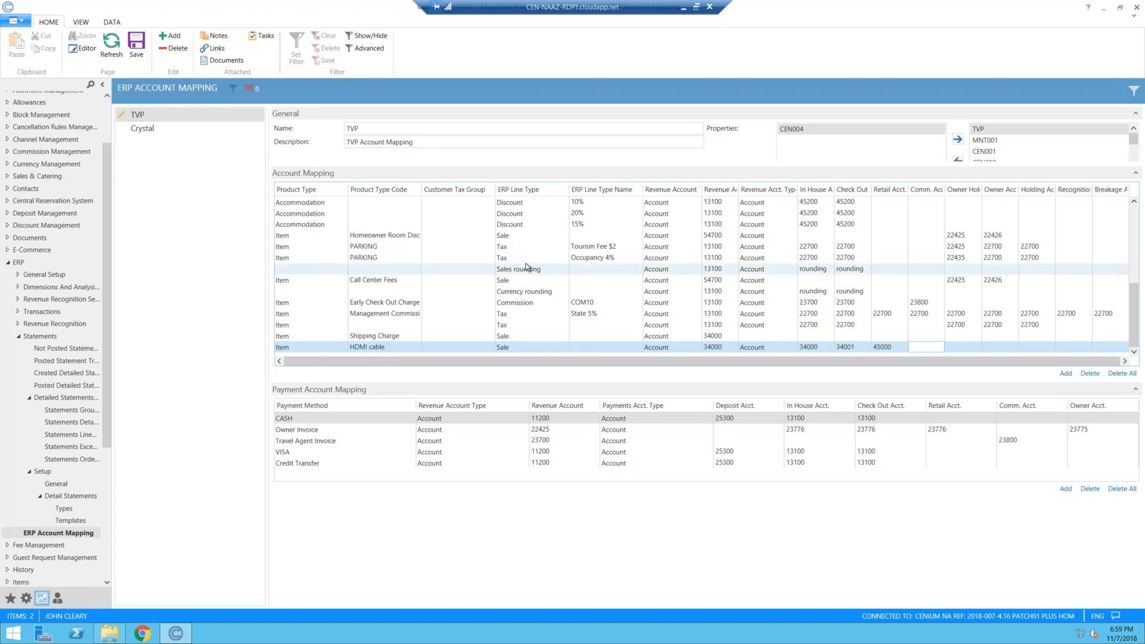
left_click(1134, 221)
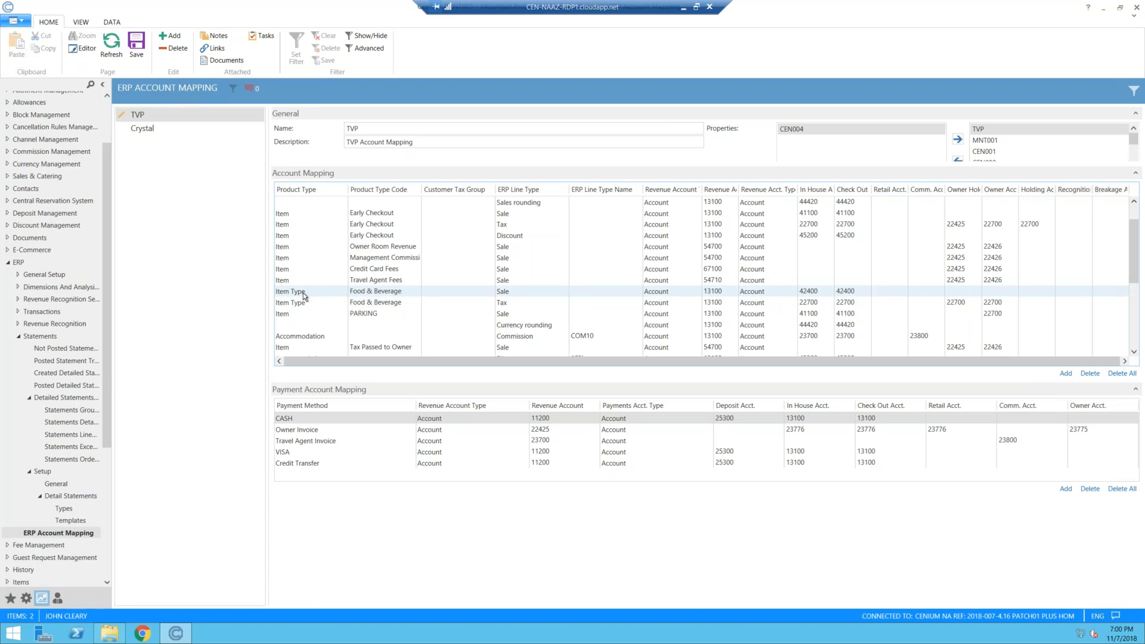
left_click(306, 326)
left_click(343, 325)
left_click(311, 348)
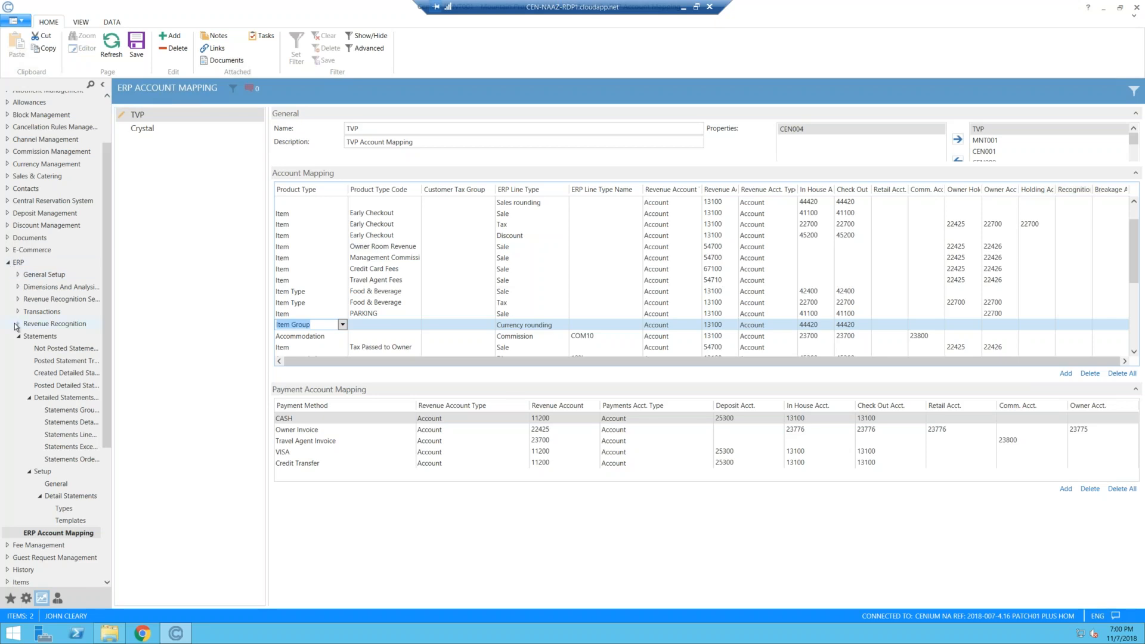
Open the not posted statement transactions, discarding unsaved mapping changes, and start a detailed statement for MNT001 with the Lodging Default Statement Template.
left_click(50, 350)
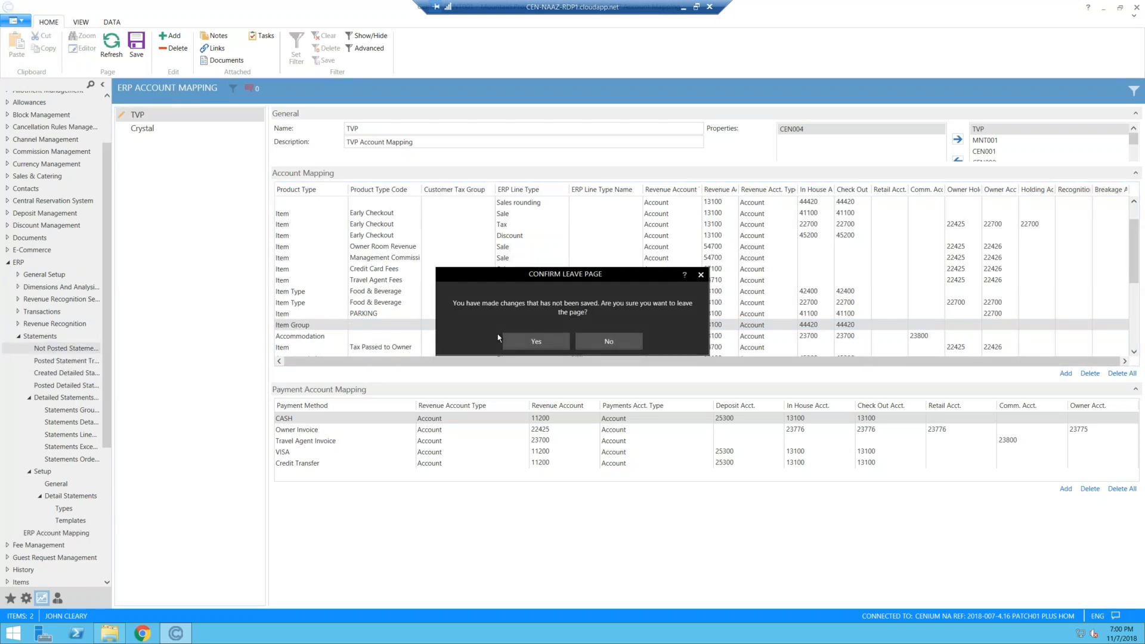
left_click(524, 340)
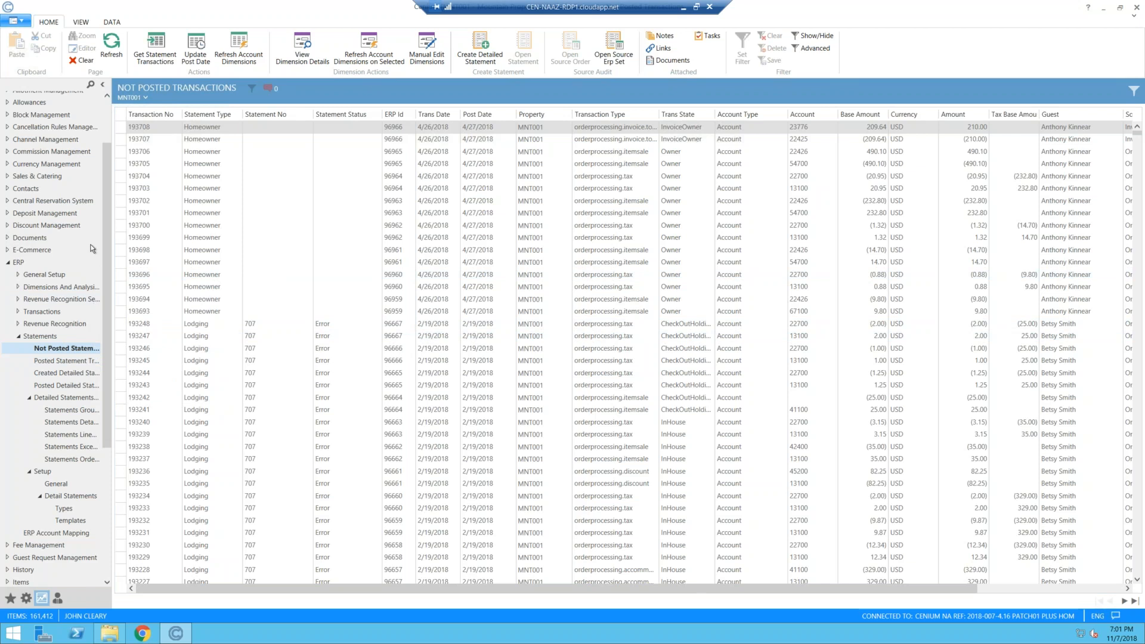
left_click(485, 56)
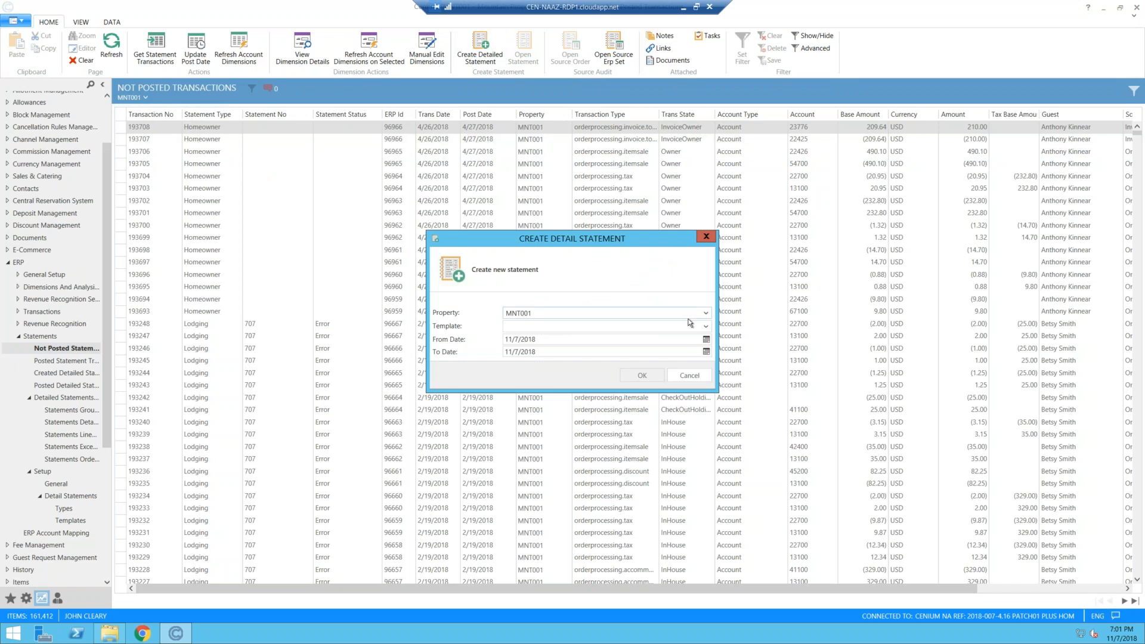
left_click(706, 328)
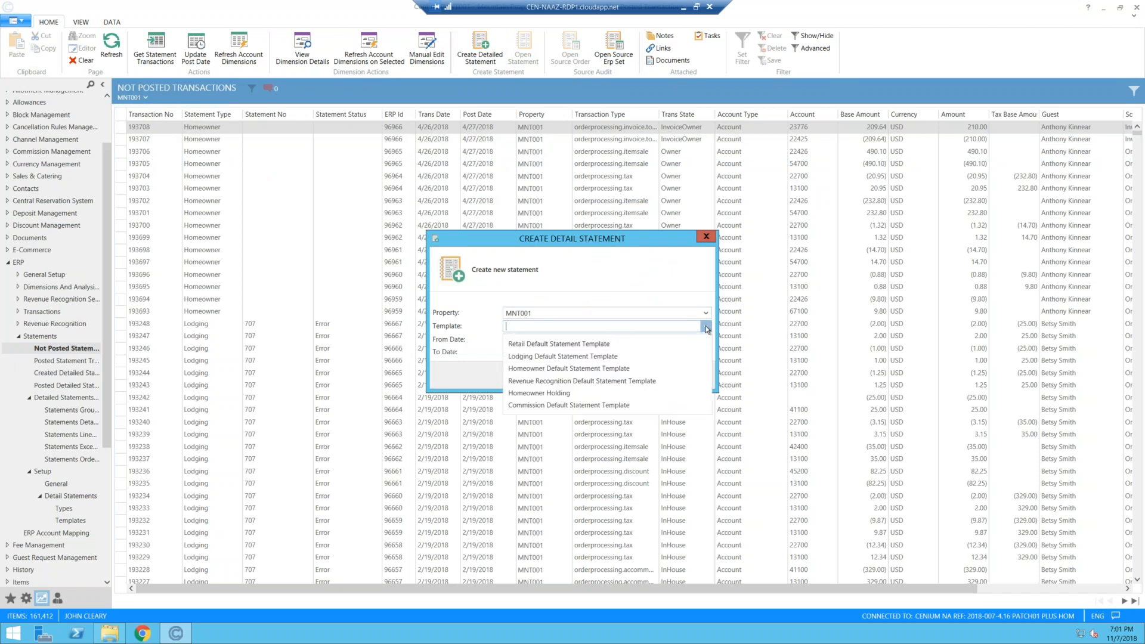
left_click(564, 356)
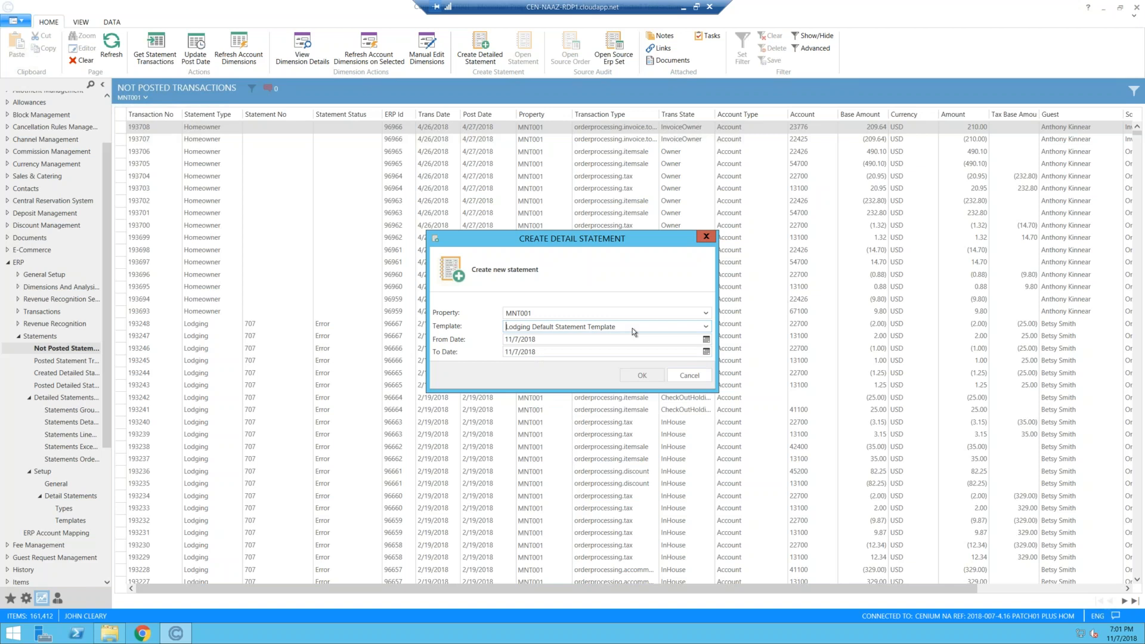
left_click(706, 327)
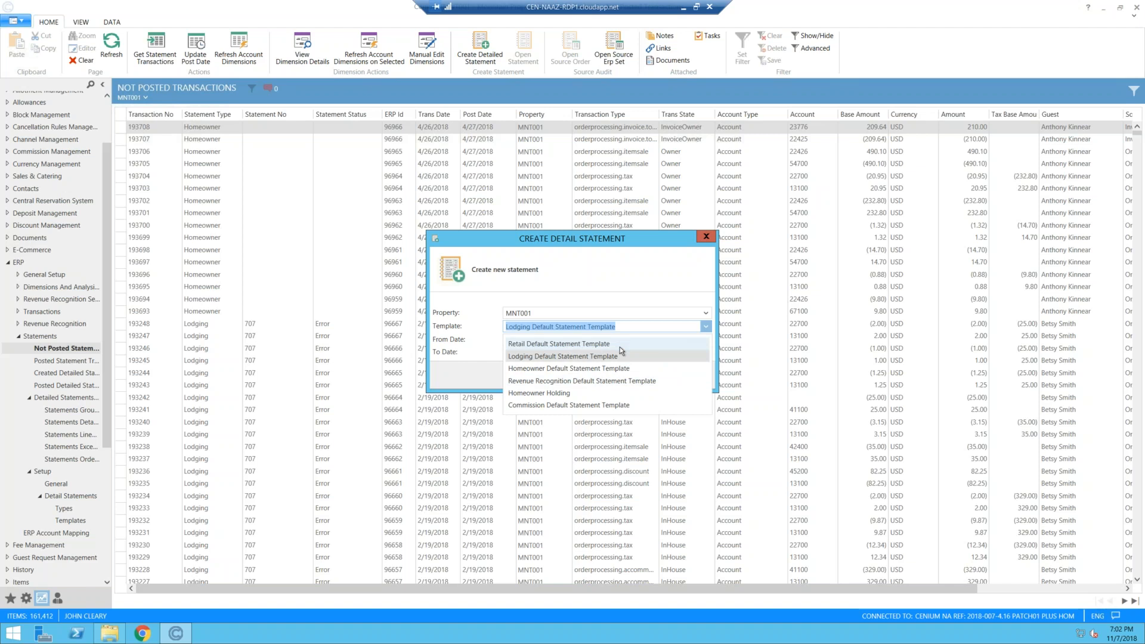
left_click(620, 357)
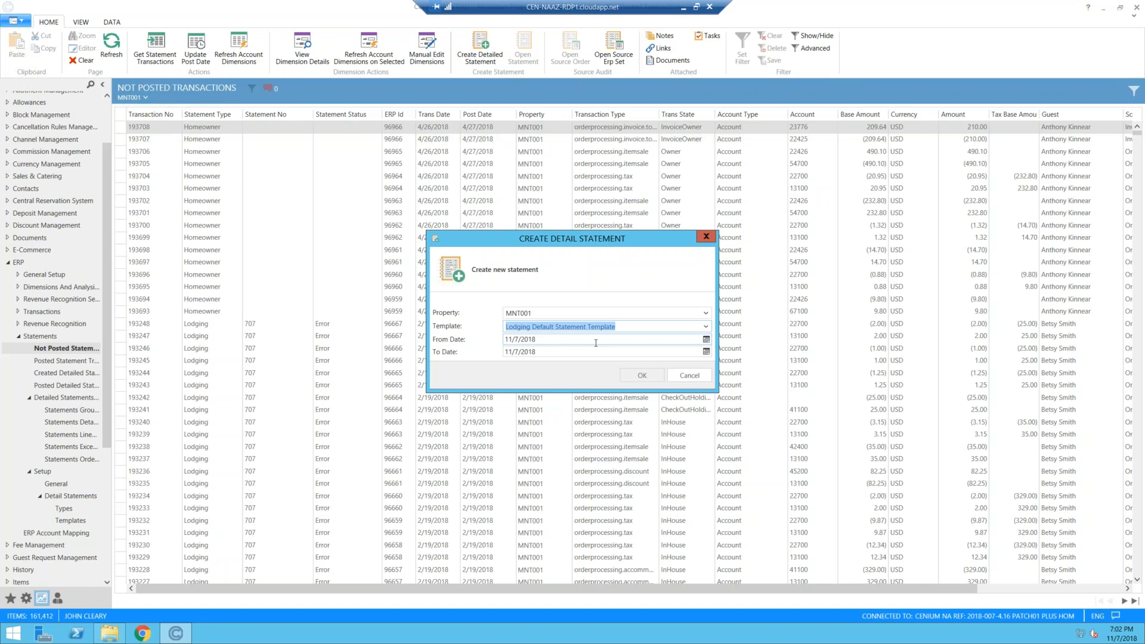
Set the statement's From Date to 12/31/2017 and its To Date to January 31, and create the statement.
key("Tab")
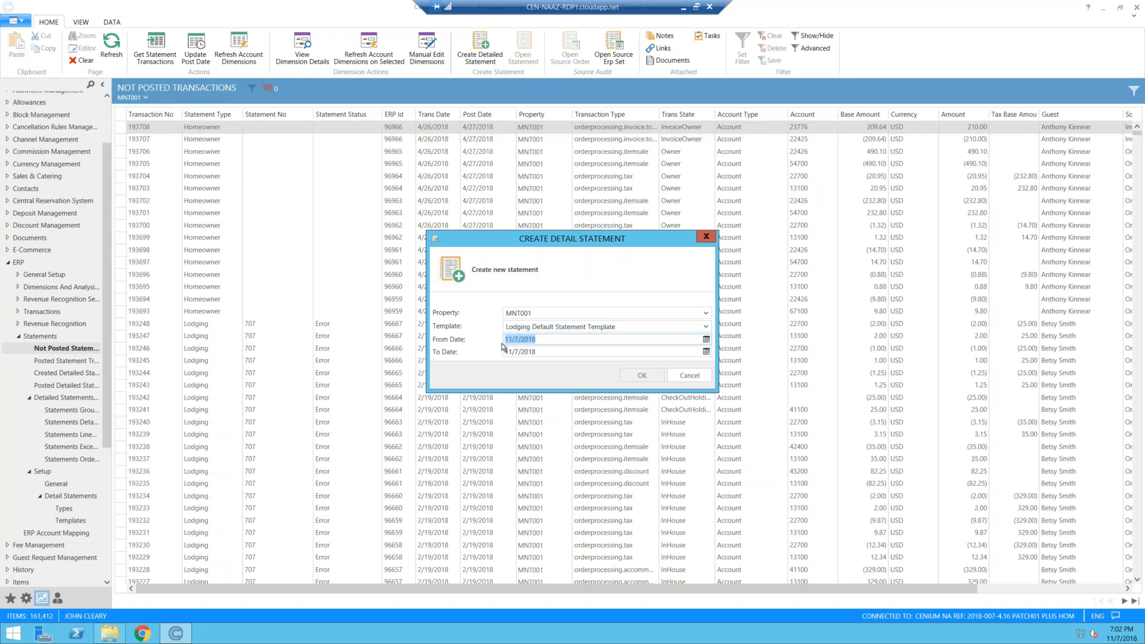
type("10")
key("BackSpace")
type("2/31/2017")
left_click(539, 353)
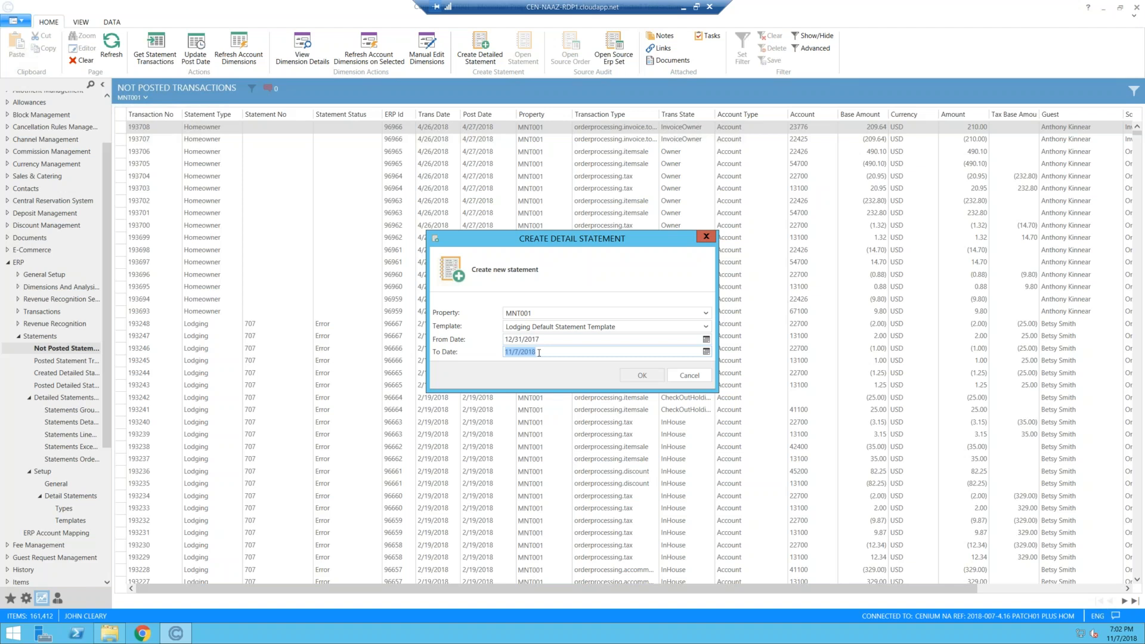
type("1/31/20")
left_click(644, 376)
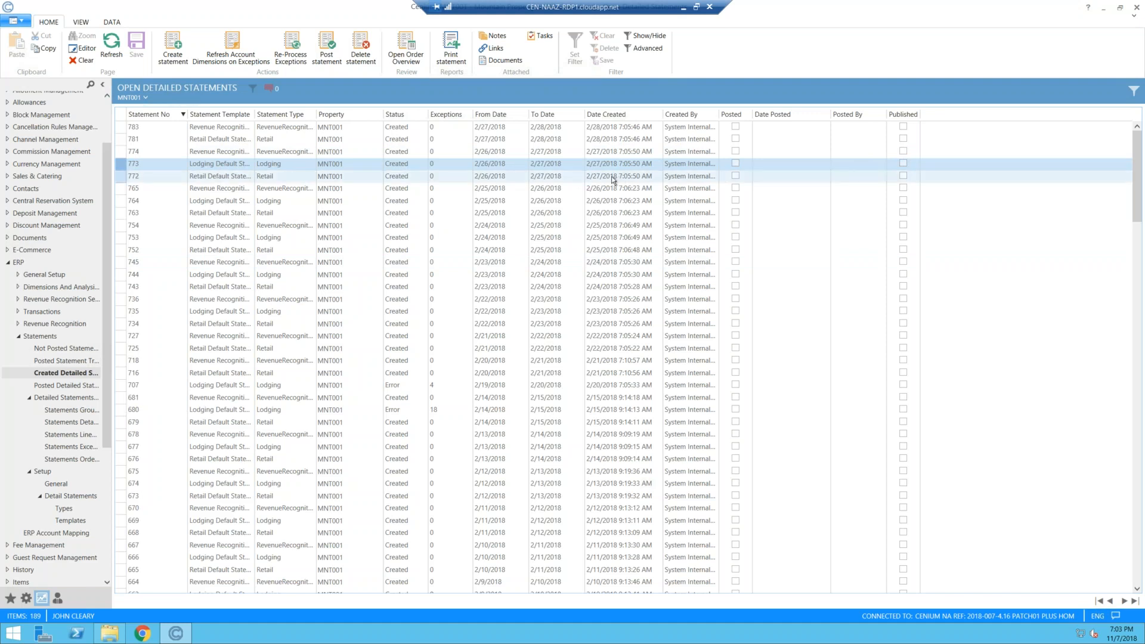
Delete the MNT001 open detailed statements 783, 781 and 774, confirming each deletion.
left_click(275, 129)
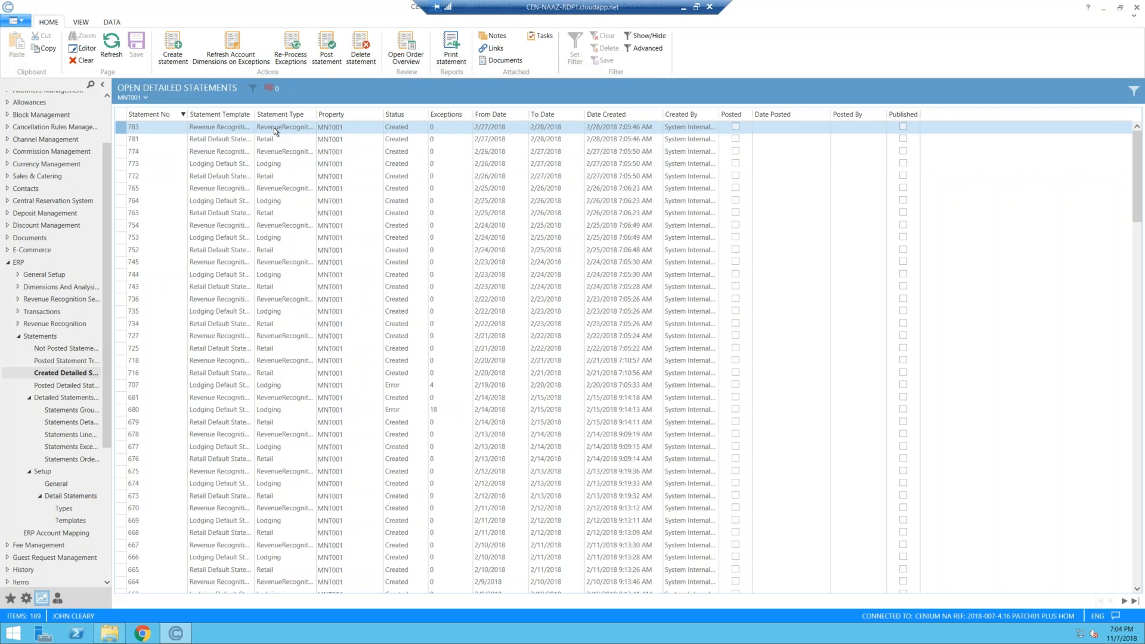
left_click(361, 48)
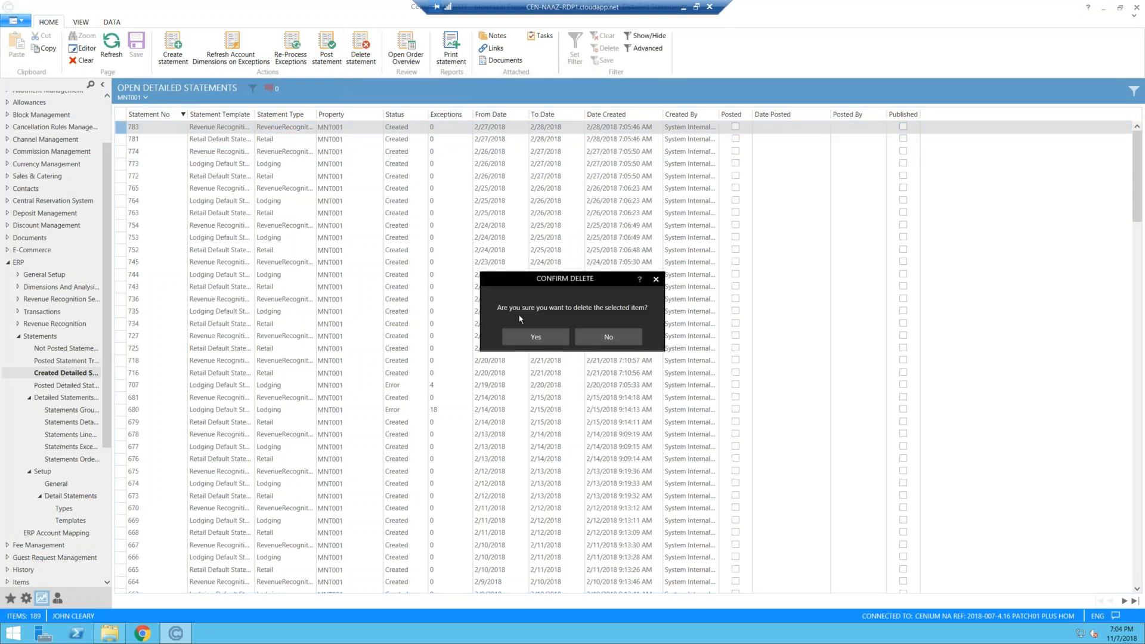
left_click(535, 337)
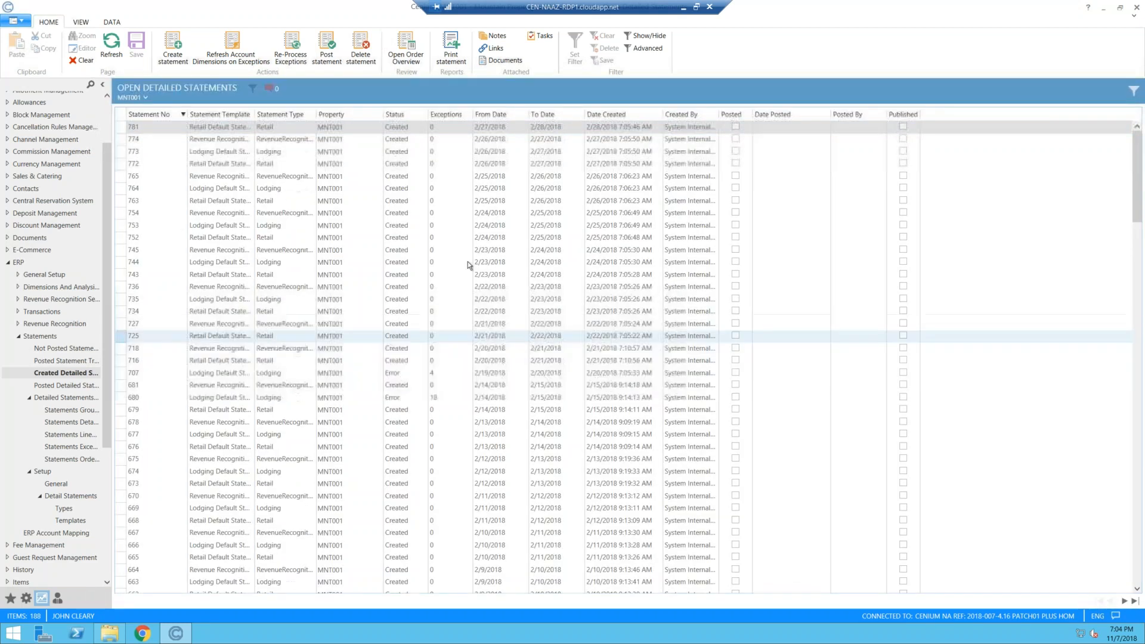
left_click(366, 45)
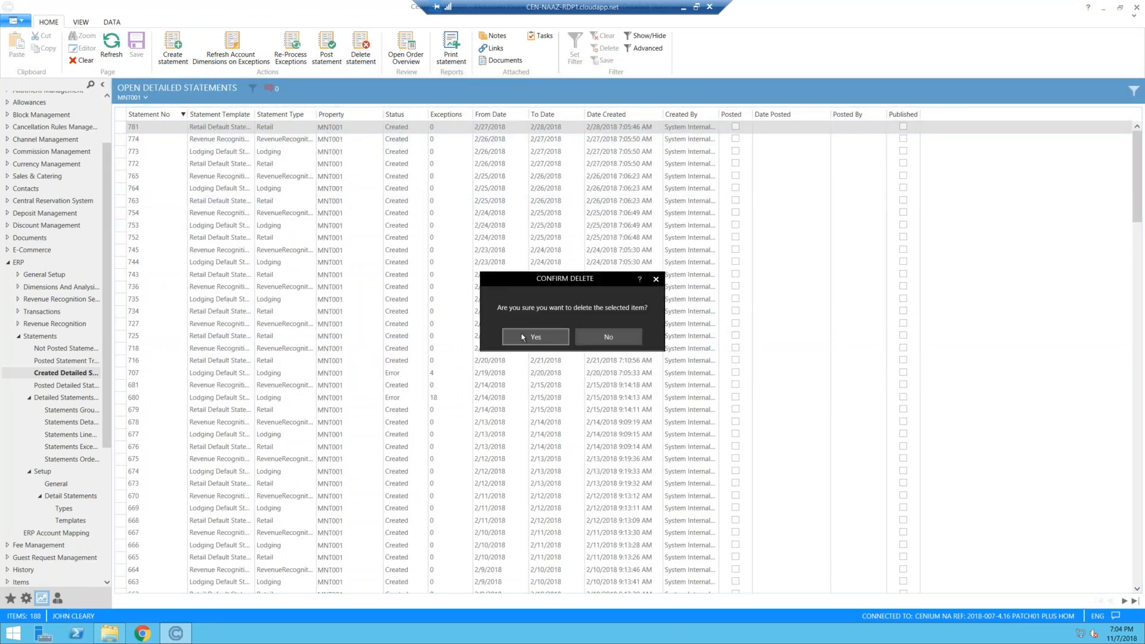
left_click(522, 337)
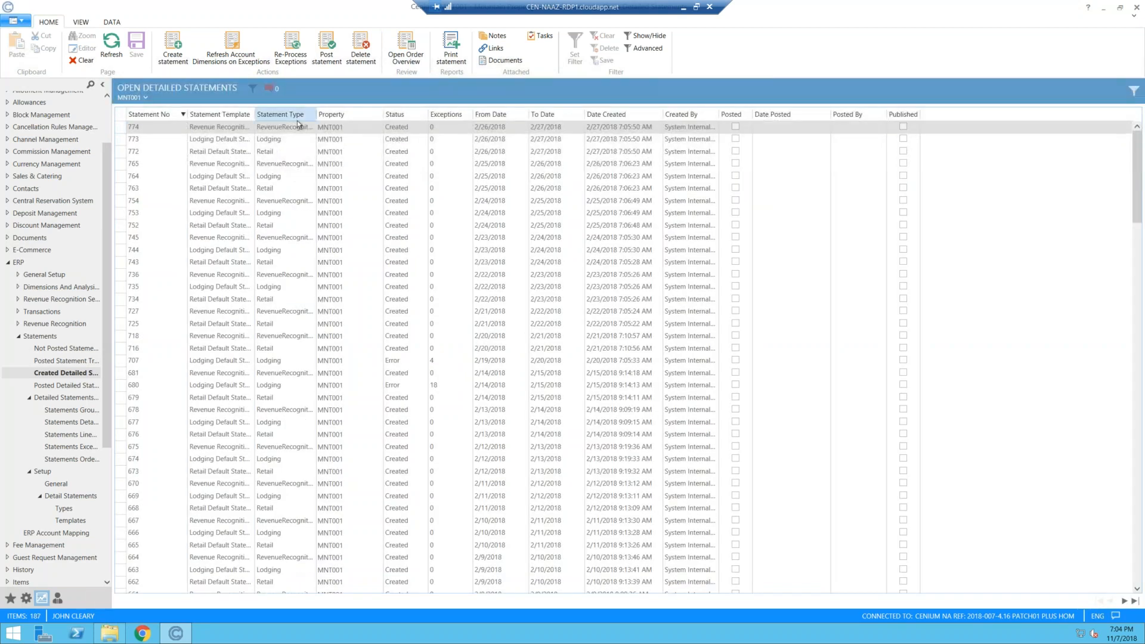
left_click(365, 49)
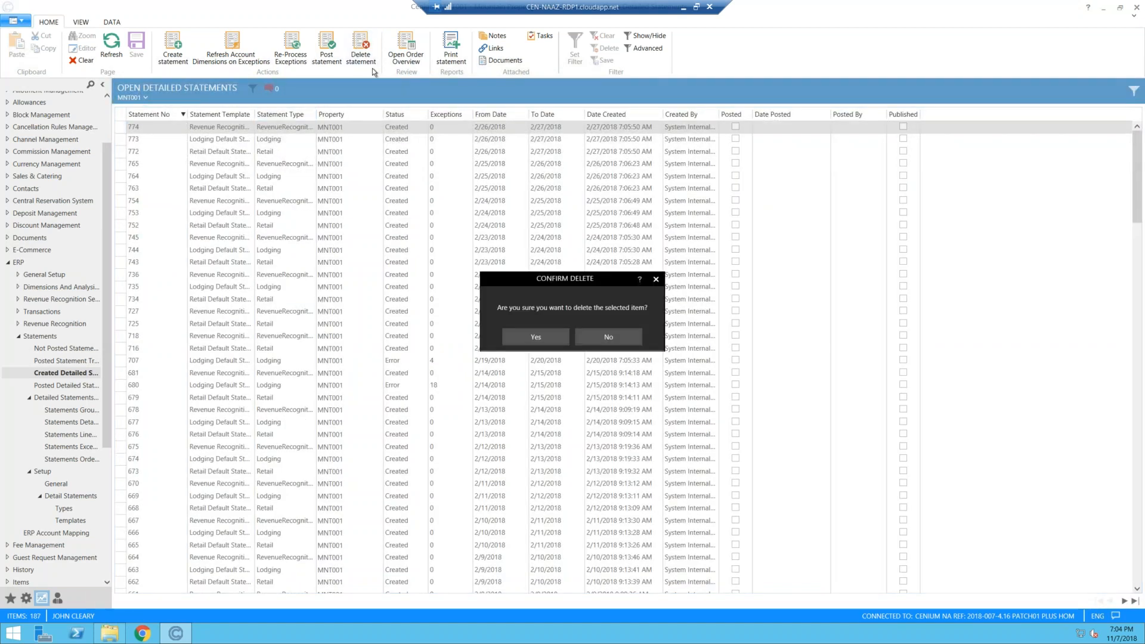
left_click(523, 336)
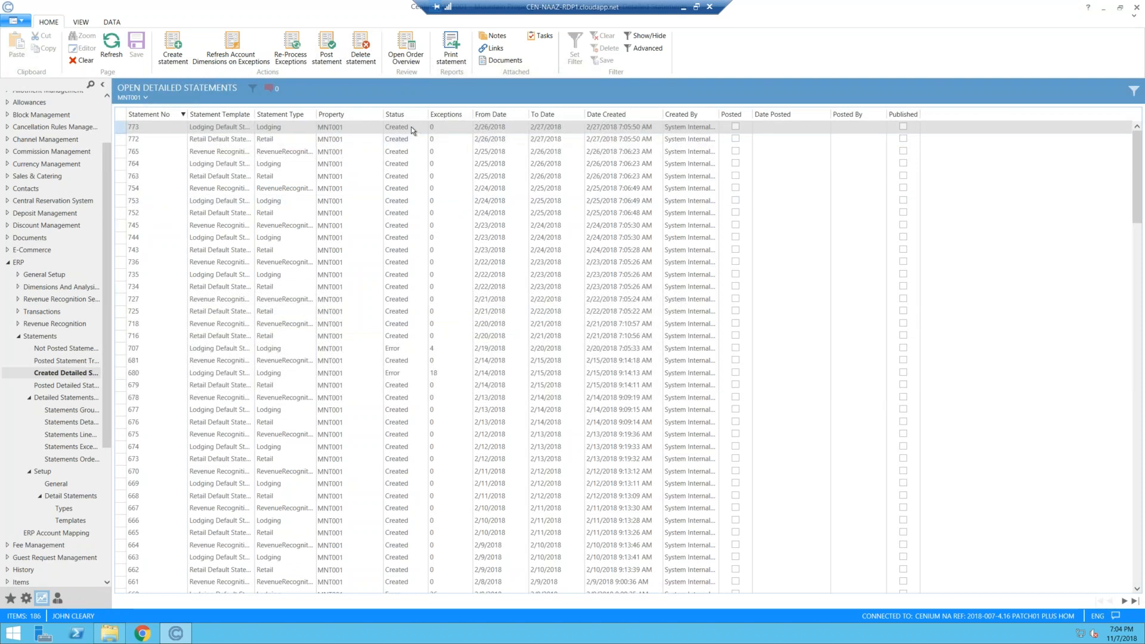
Post Lodging statement 773 with business post date 2/27/2018, and open the posted detailed statements.
left_click(331, 45)
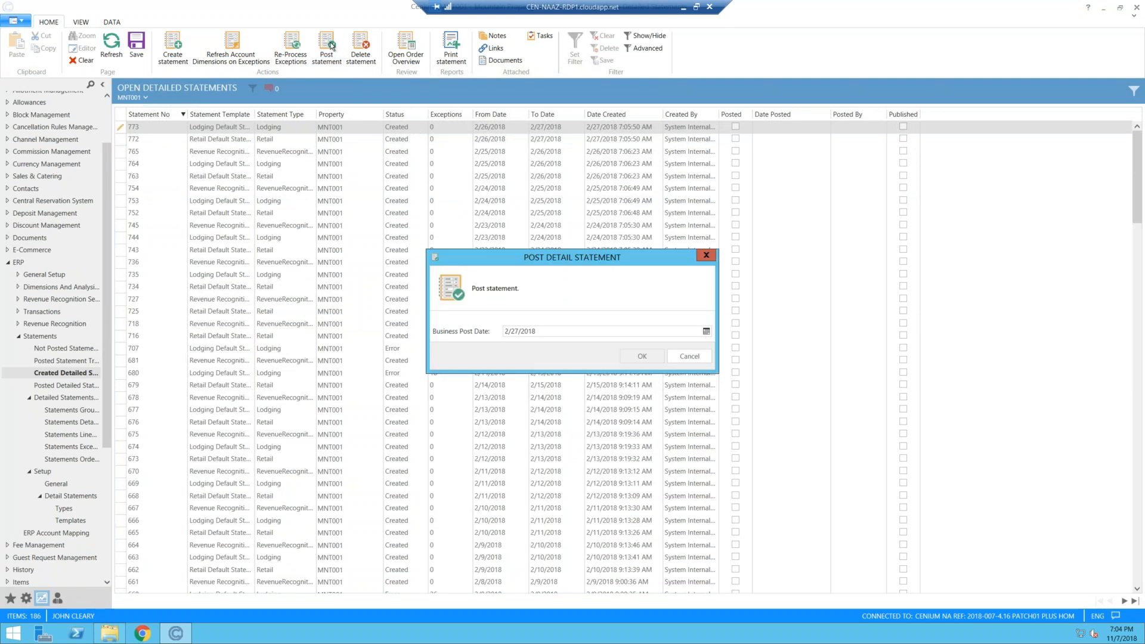
left_click(642, 357)
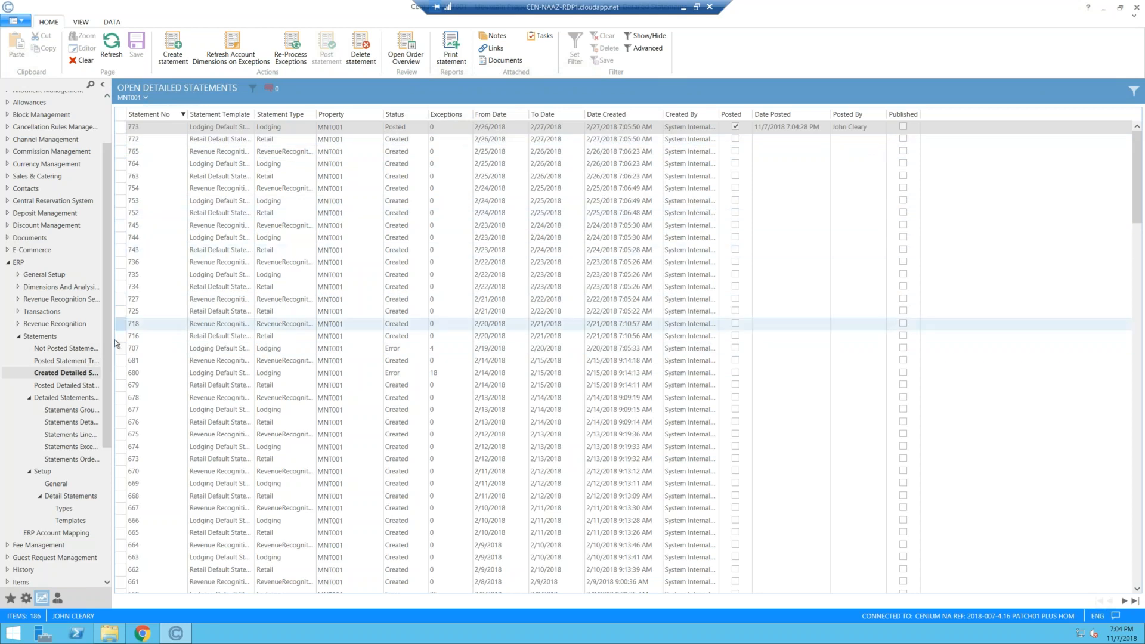
left_click(47, 386)
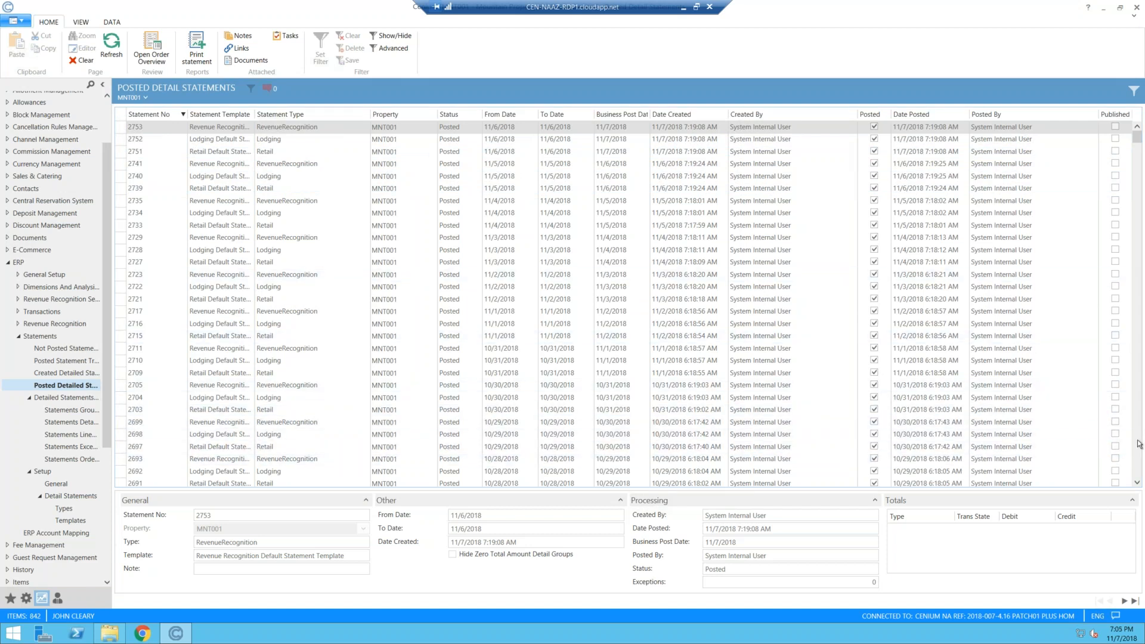
Examine the dates and Published flags of the posted MNT001 statements from November back to late May 2018, and return to the newest ones.
scroll(1139, 444, "down", 20)
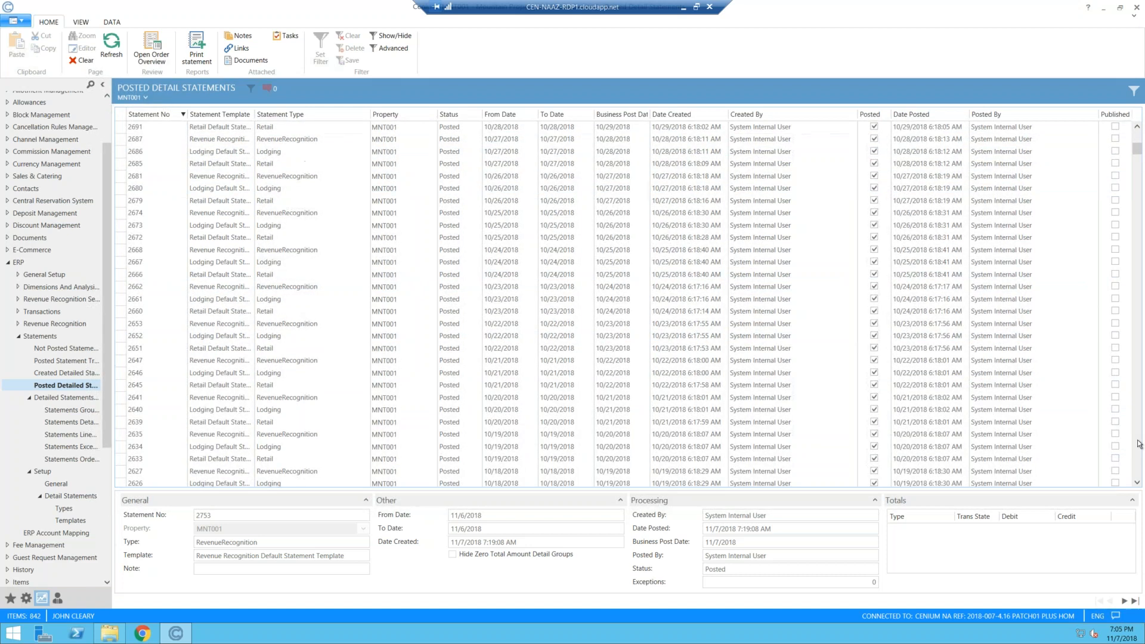
scroll(1139, 444, "down", 20)
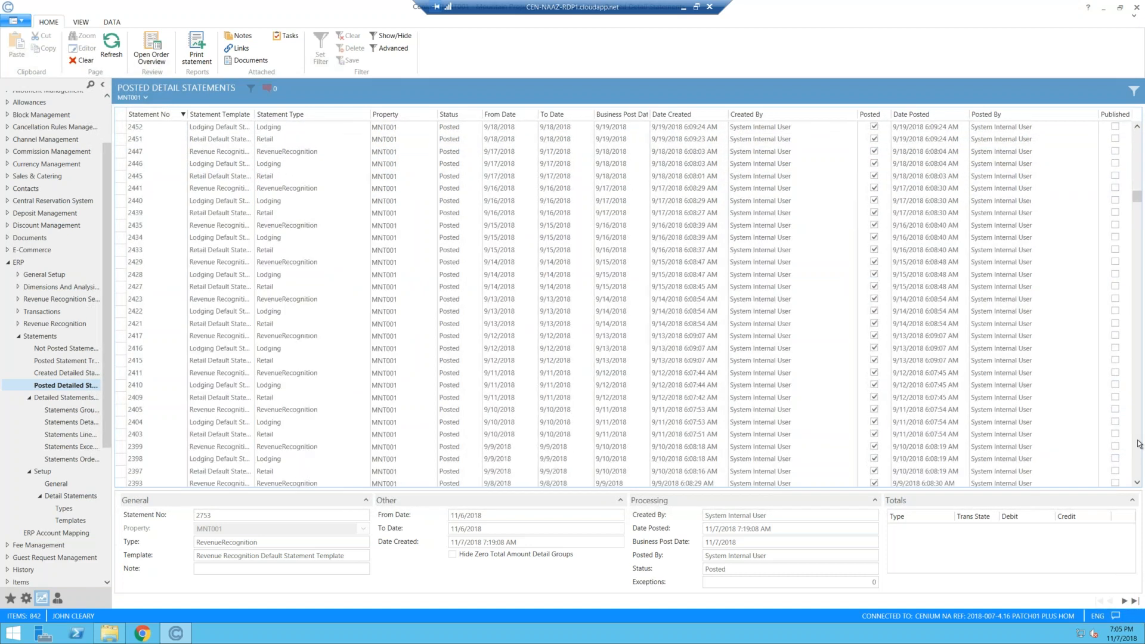
scroll(1138, 444, "down", 20)
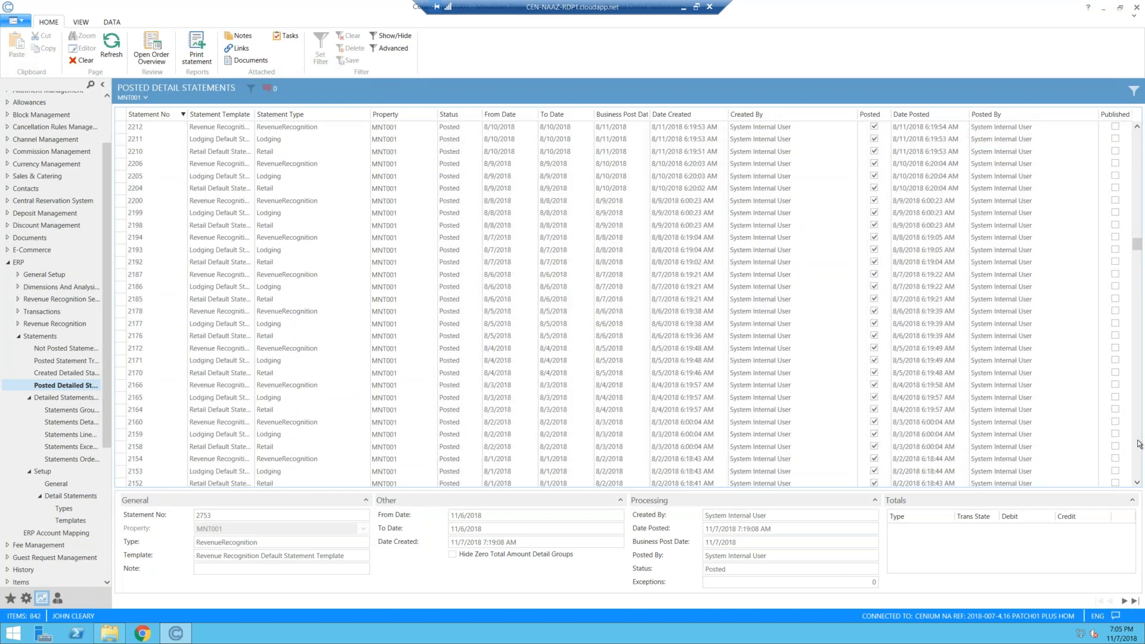
scroll(1139, 445, "down", 13)
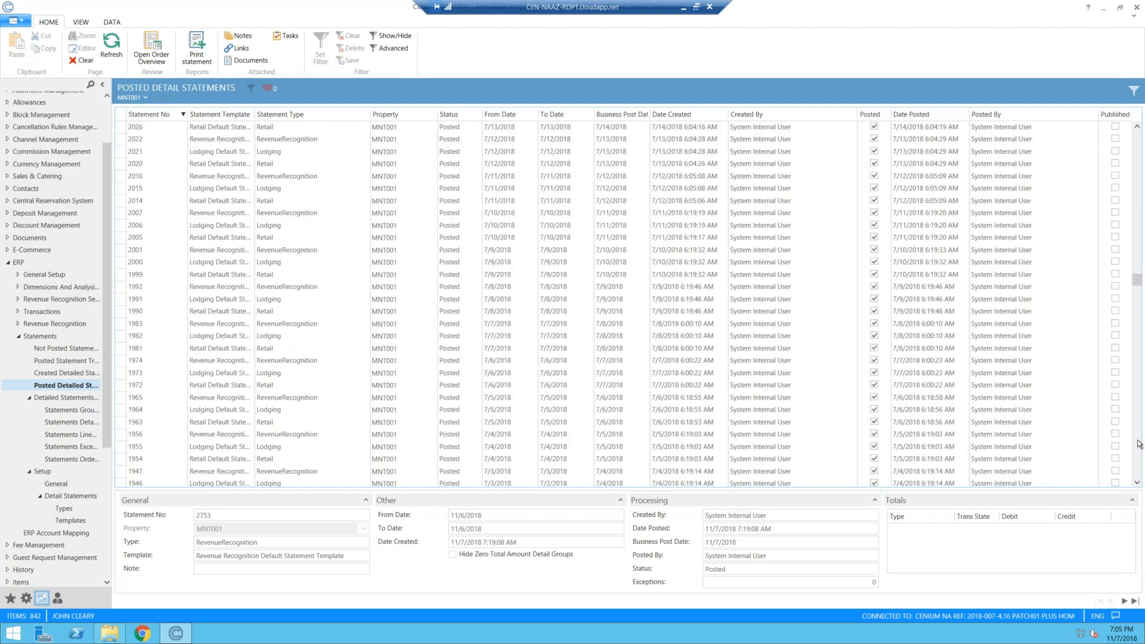
scroll(1139, 445, "down", 14)
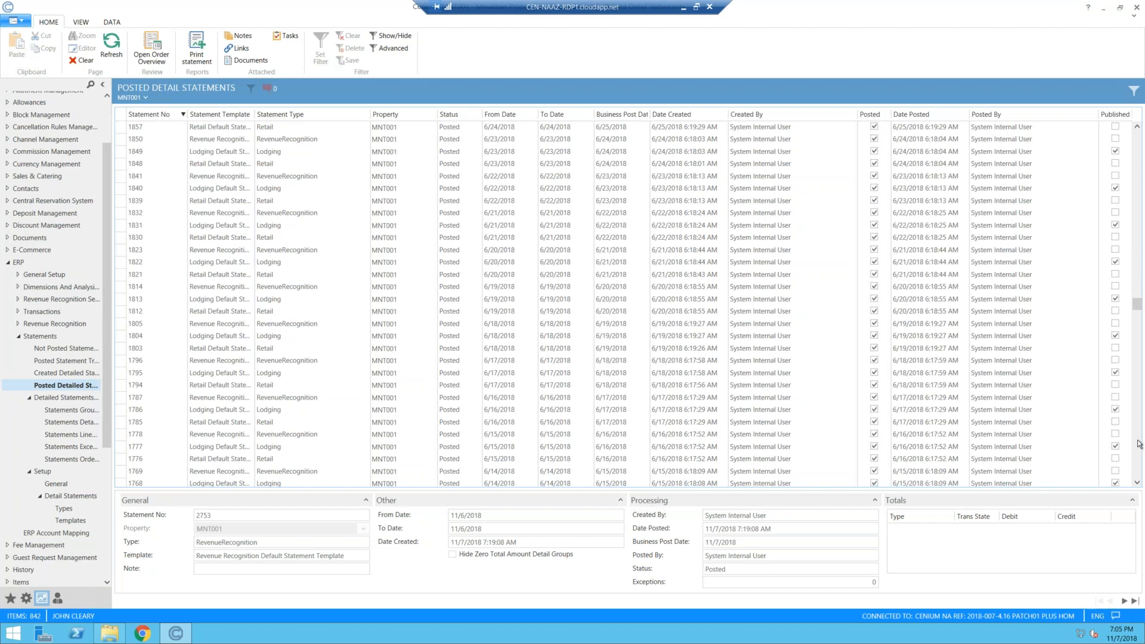
scroll(1139, 444, "down", 14)
left_click(1139, 445)
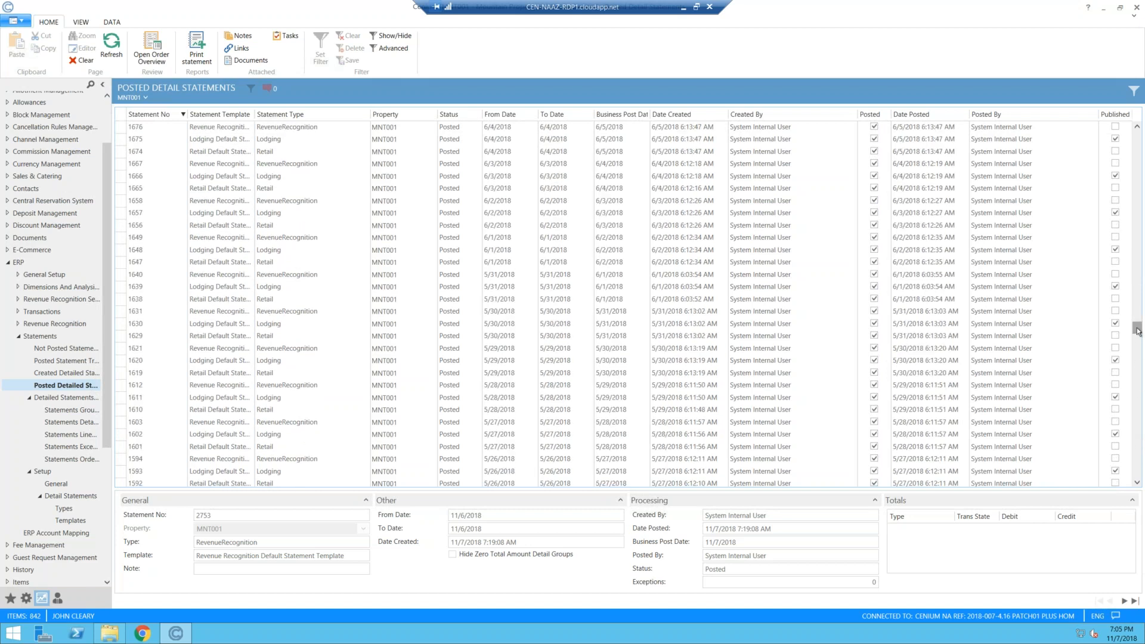
left_click_drag(1138, 332, 1137, 127)
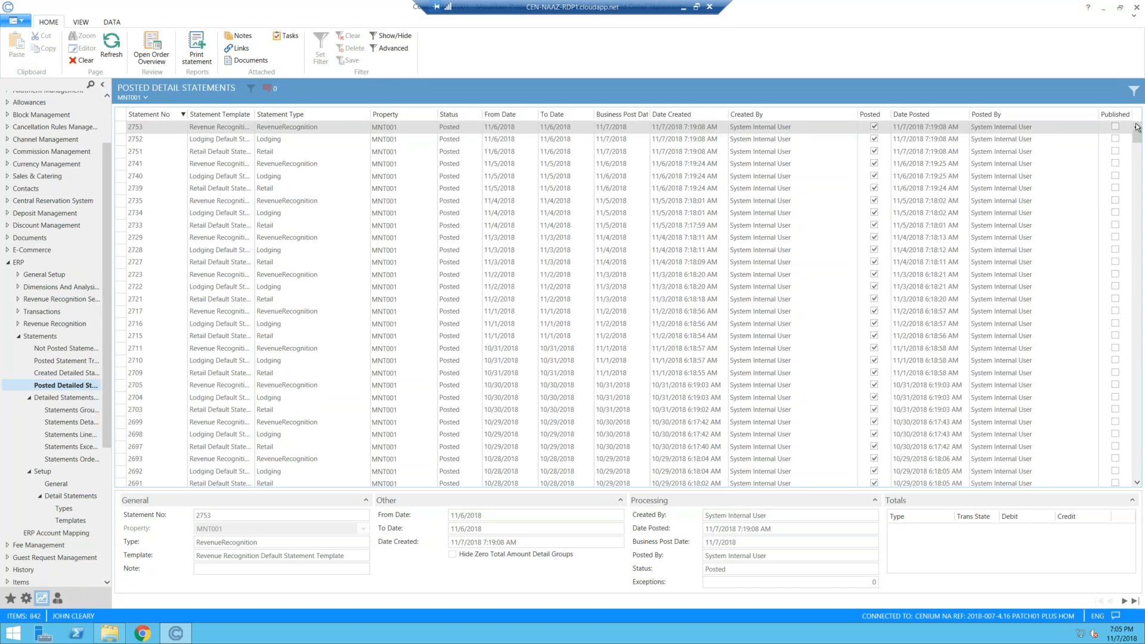